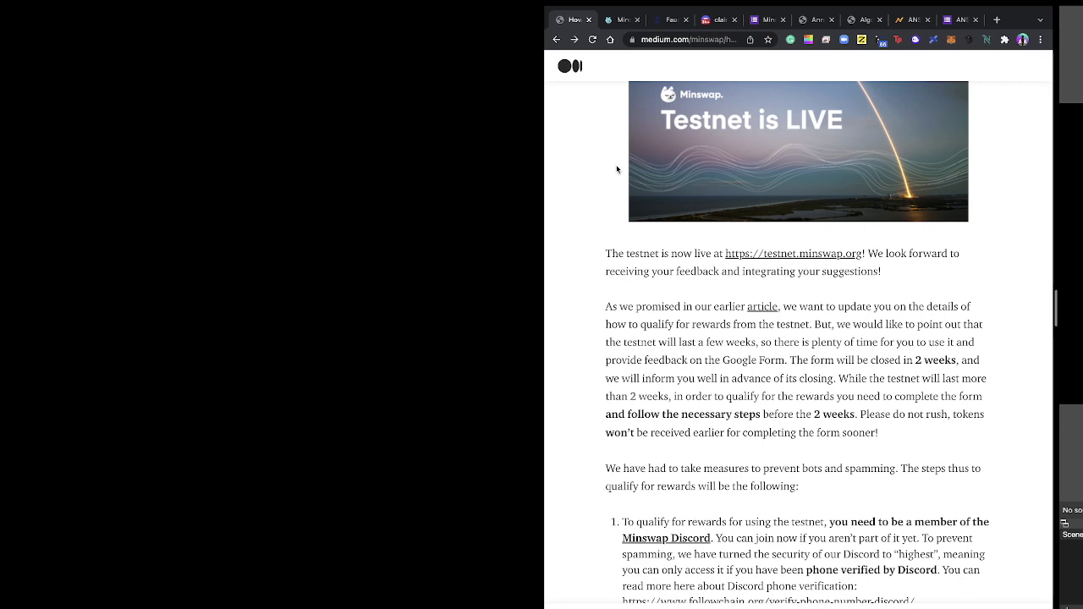
# Open the Chrome Web Store page for the Nami wallet from the search results, view it, and close it
pyautogui.scroll(1, 616, 170)
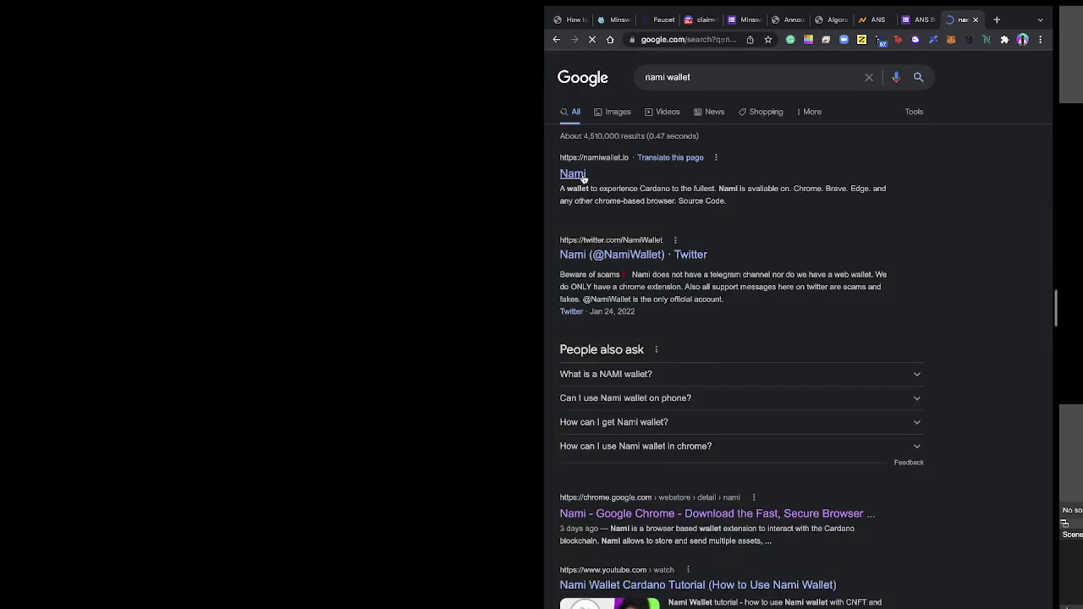
pyautogui.click(640, 515)
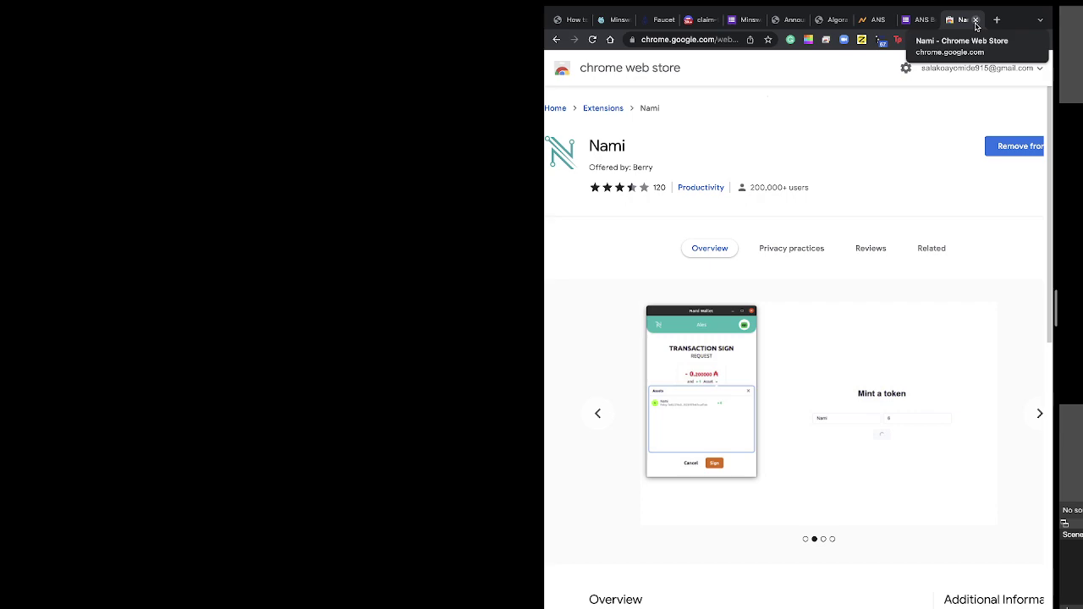
pyautogui.click(975, 19)
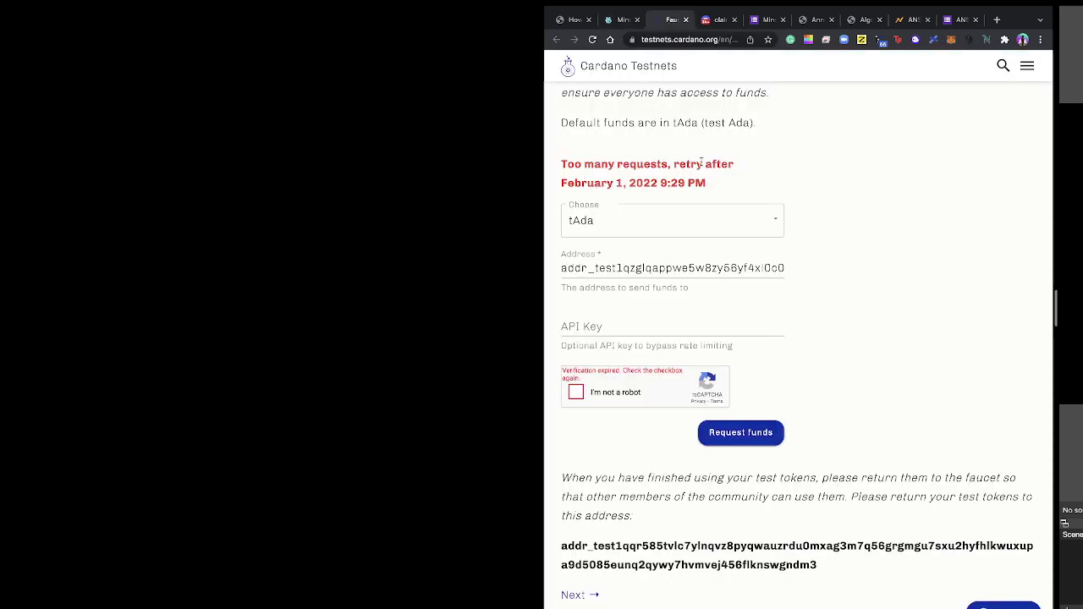
# Review the Cardano testnet faucet instructions and try to request tAda for the wallet address already filled in
pyautogui.scroll(5, 701, 164)
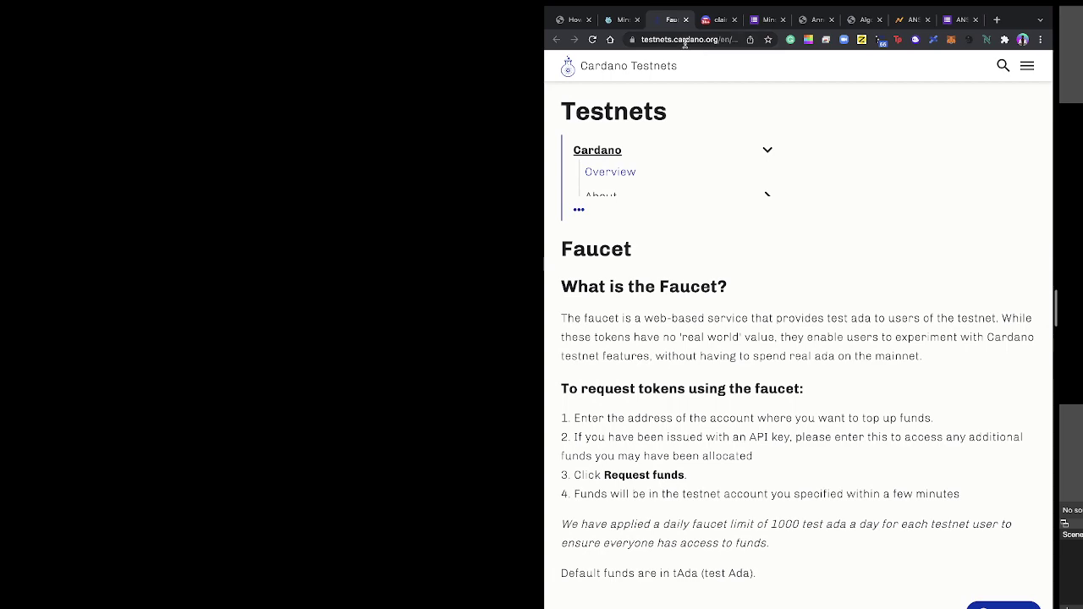
pyautogui.scroll(-3, 680, 178)
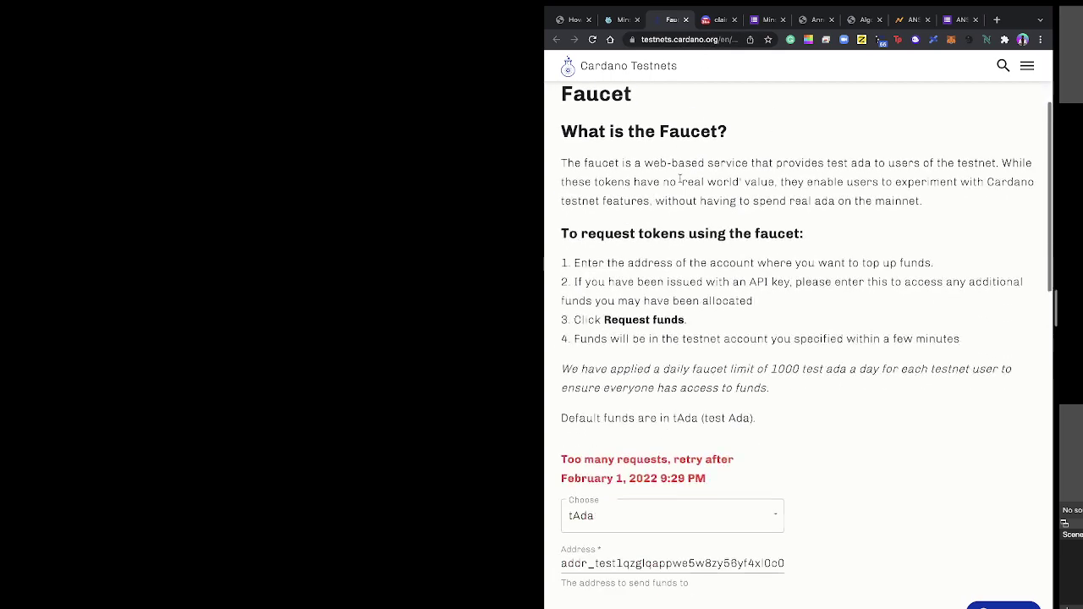
pyautogui.scroll(-3, 680, 178)
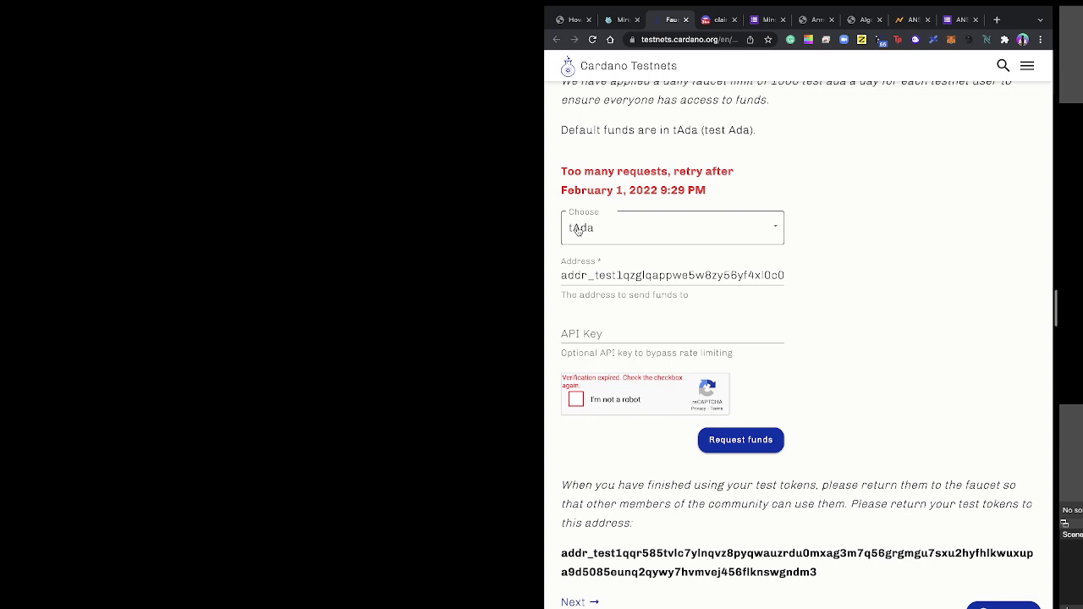
pyautogui.click(736, 440)
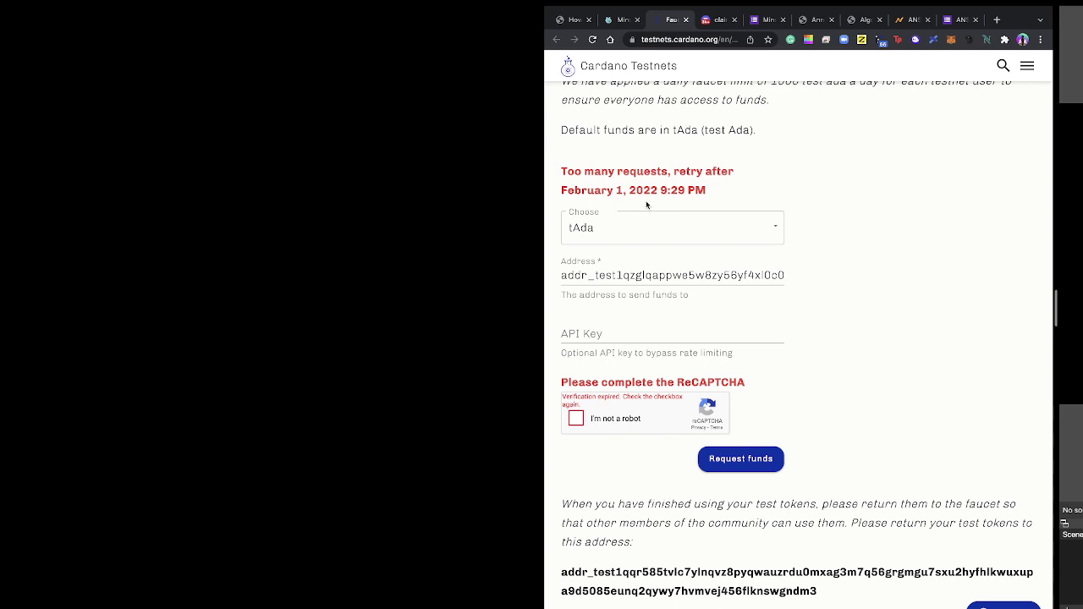
# Switch to the Minswap testnet site and view its Overview page, reopening the site's navigation list
pyautogui.click(610, 26)
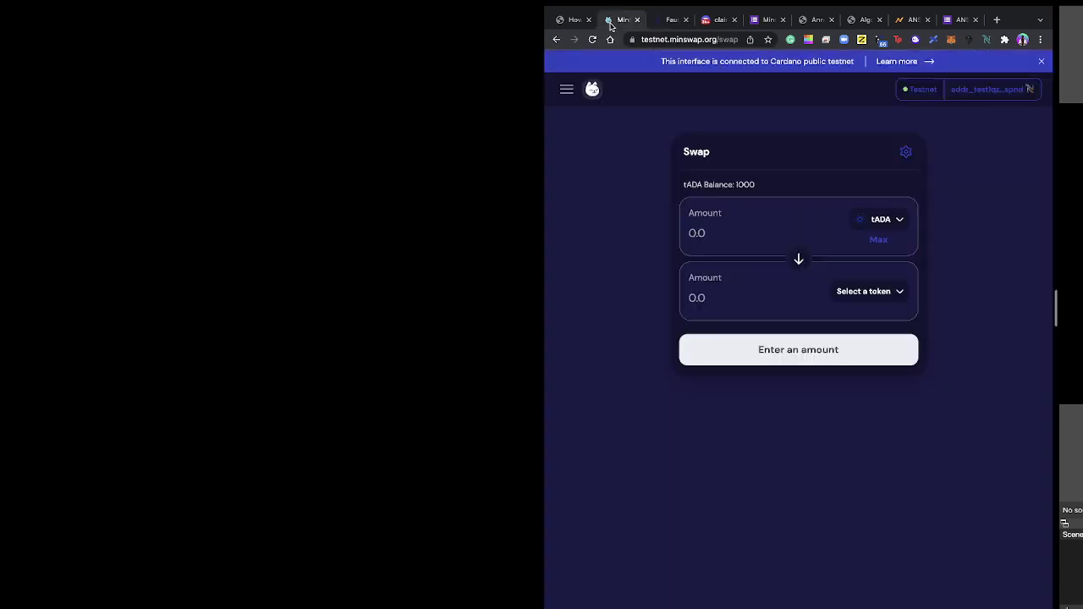
pyautogui.click(572, 91)
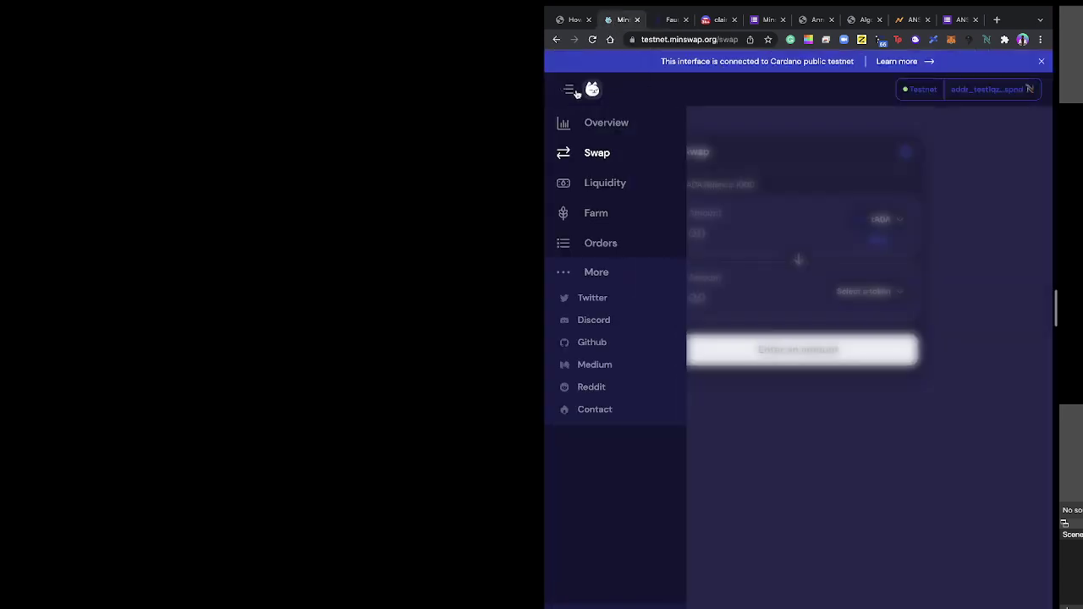
pyautogui.click(598, 134)
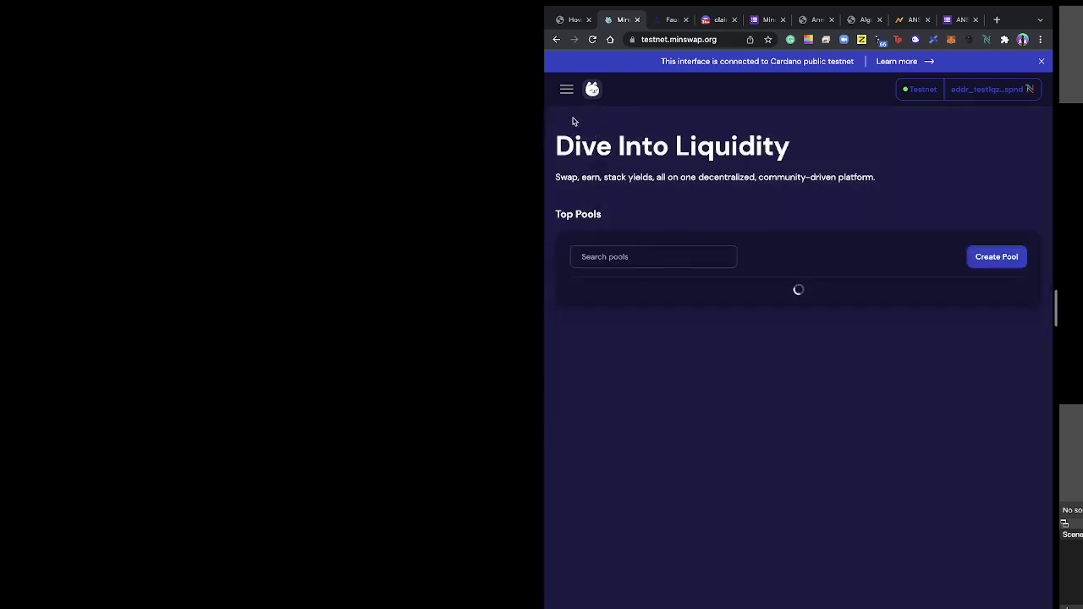
pyautogui.click(566, 90)
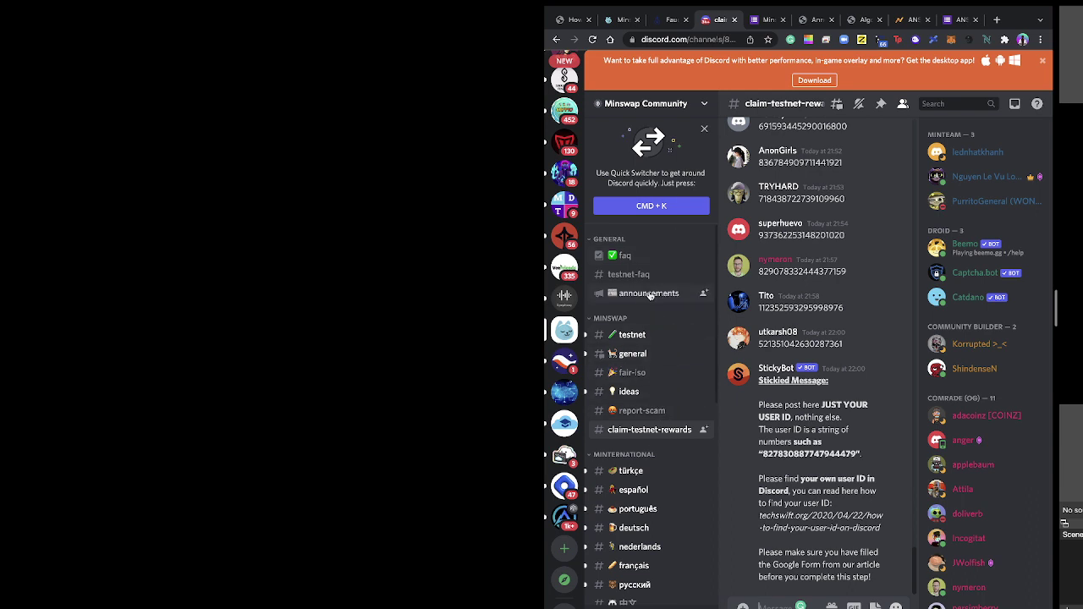
# Look through the channel list of the Minswap Community Discord server around claim-testnet-rewards
pyautogui.scroll(-5, 631, 413)
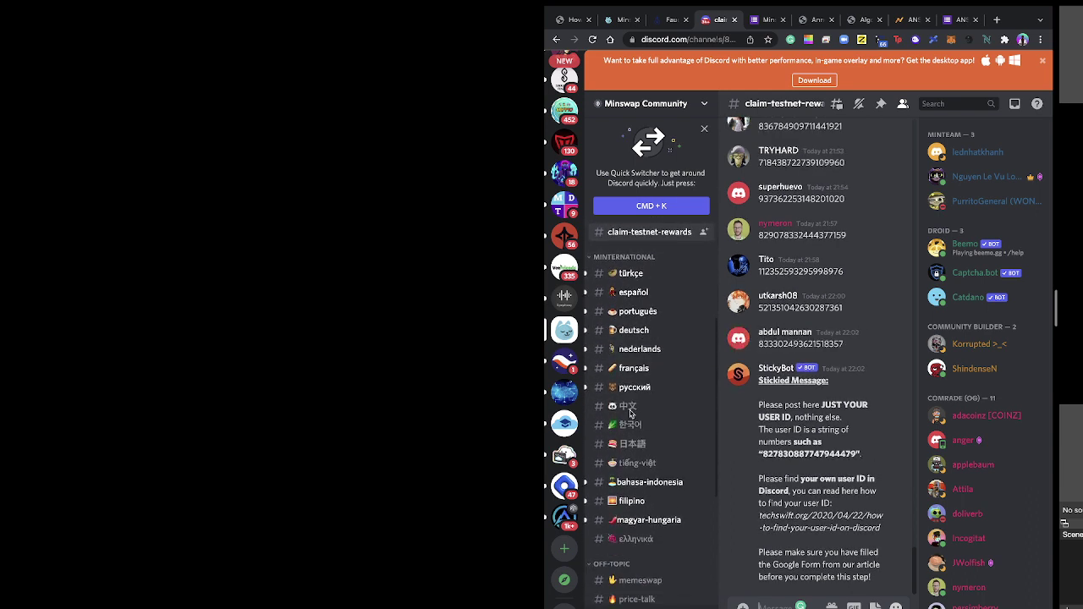
pyautogui.scroll(-5, 630, 413)
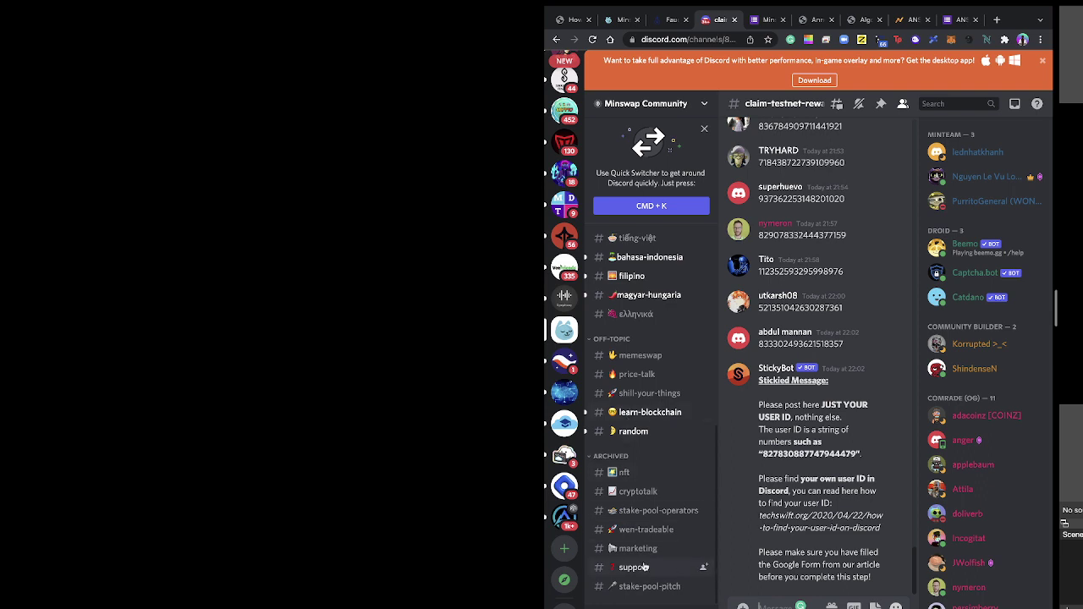
pyautogui.scroll(2, 648, 307)
pyautogui.scroll(9, 648, 307)
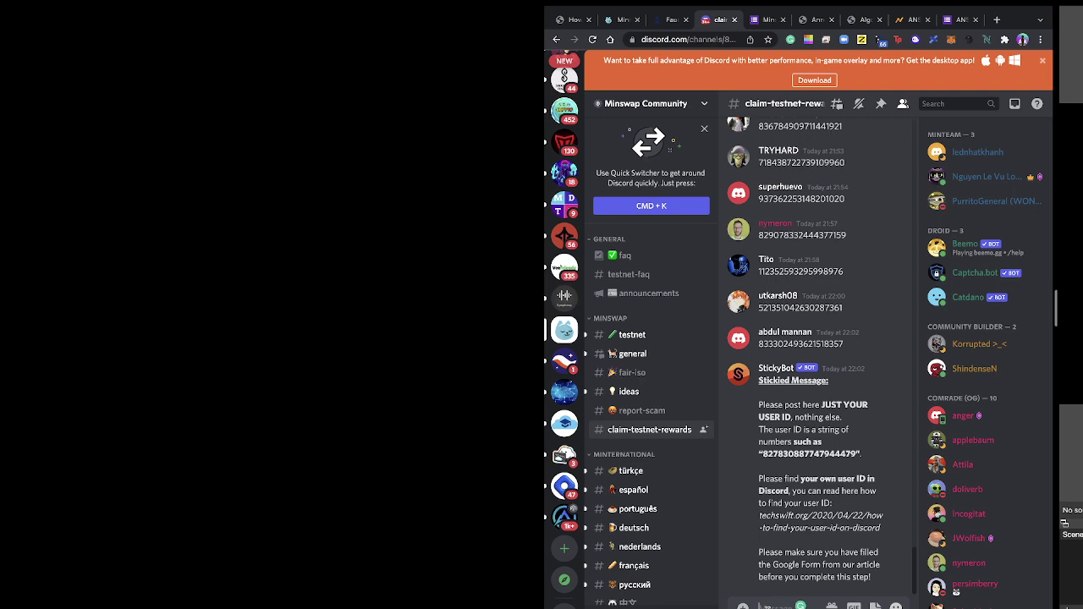
pyautogui.scroll(-2, 618, 490)
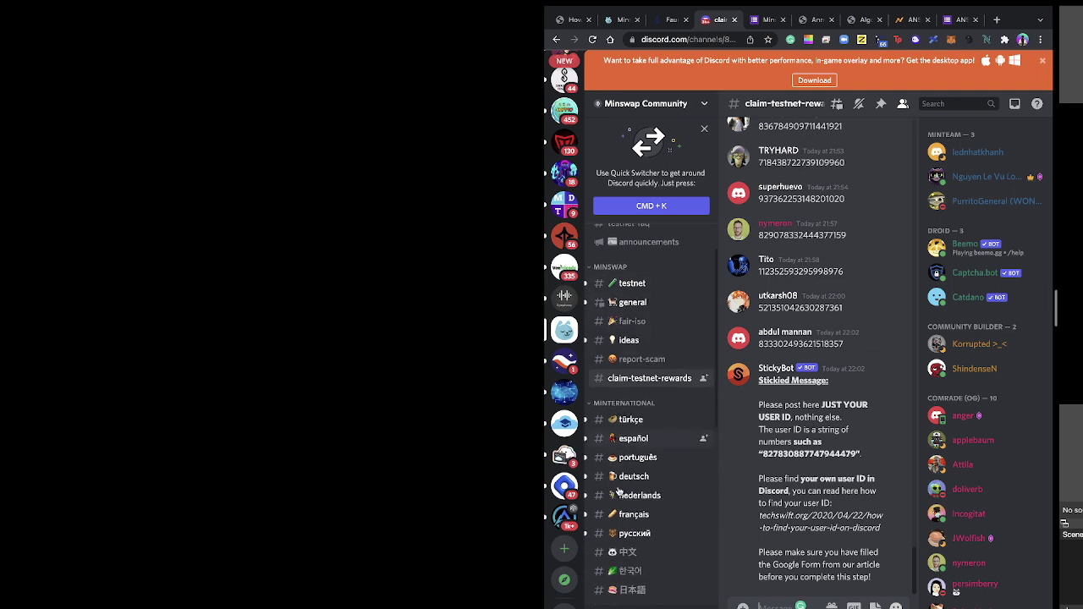
pyautogui.scroll(2, 619, 490)
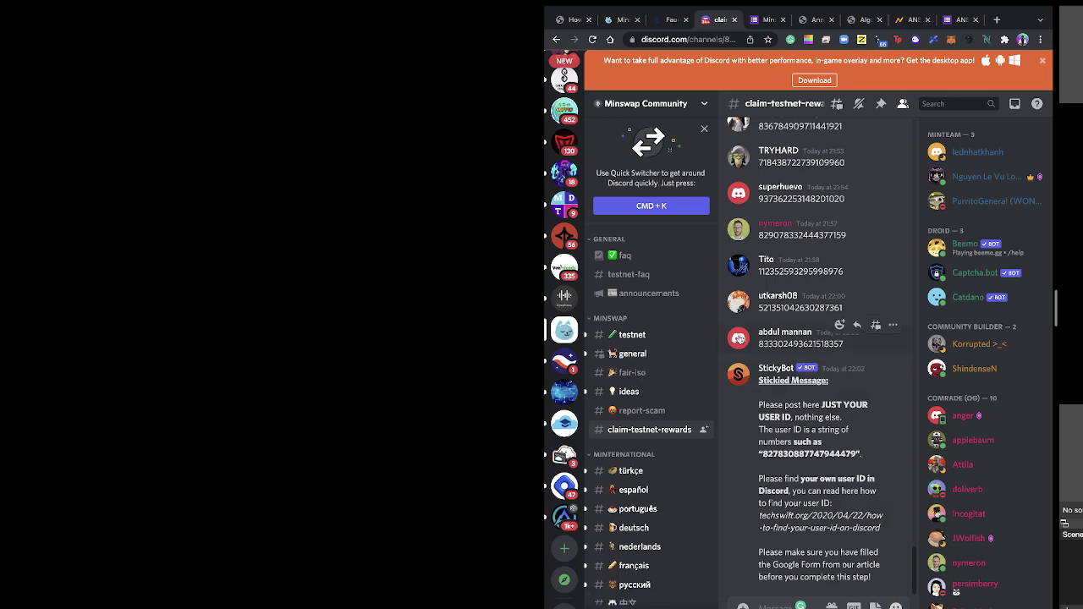
# Open the Discord user settings and look through the User Profile and Privacy & Safety pages for Developer Mode
pyautogui.click(902, 103)
pyautogui.click(902, 104)
pyautogui.click(705, 605)
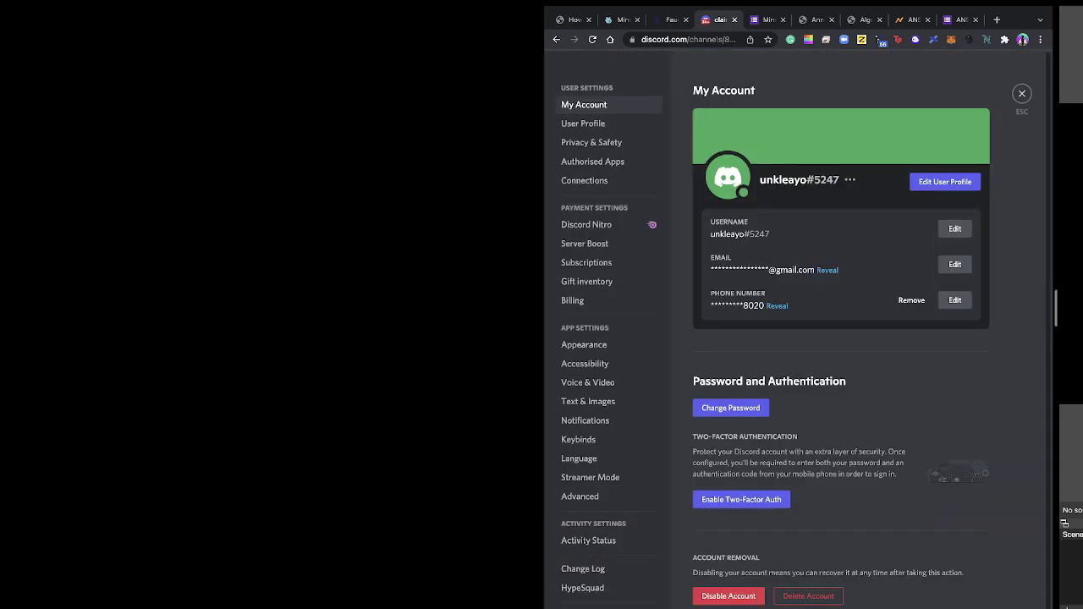
pyautogui.scroll(-1, 604, 411)
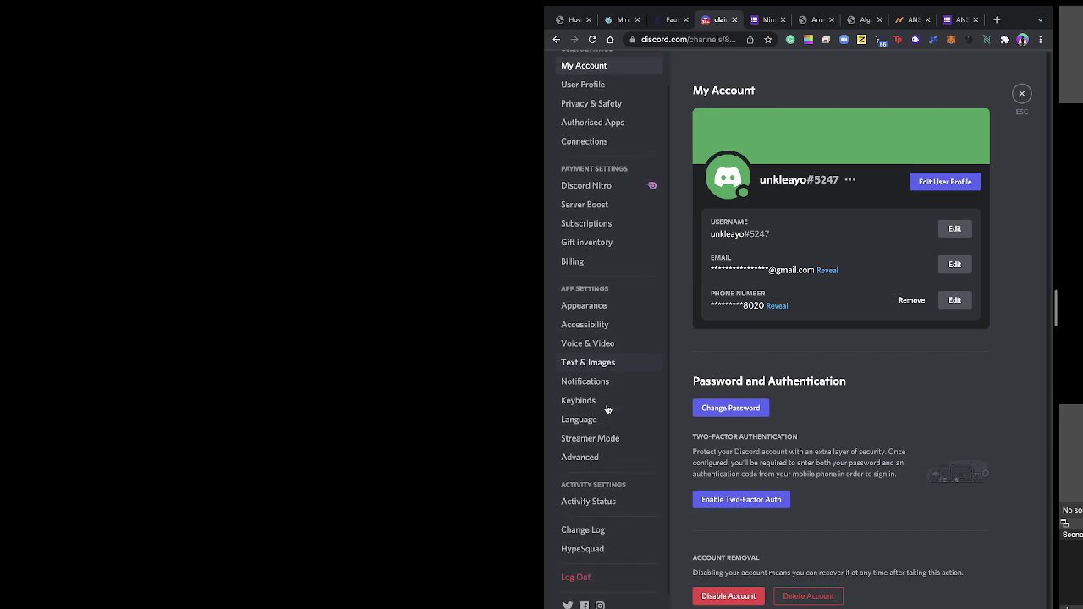
pyautogui.scroll(1, 604, 411)
pyautogui.click(592, 143)
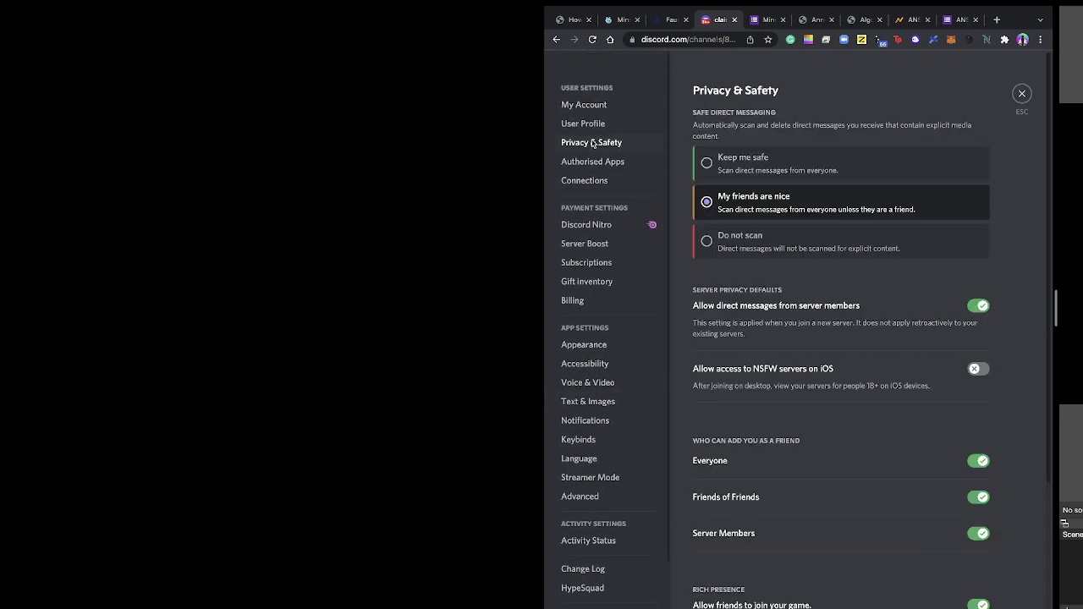
pyautogui.scroll(-10, 745, 447)
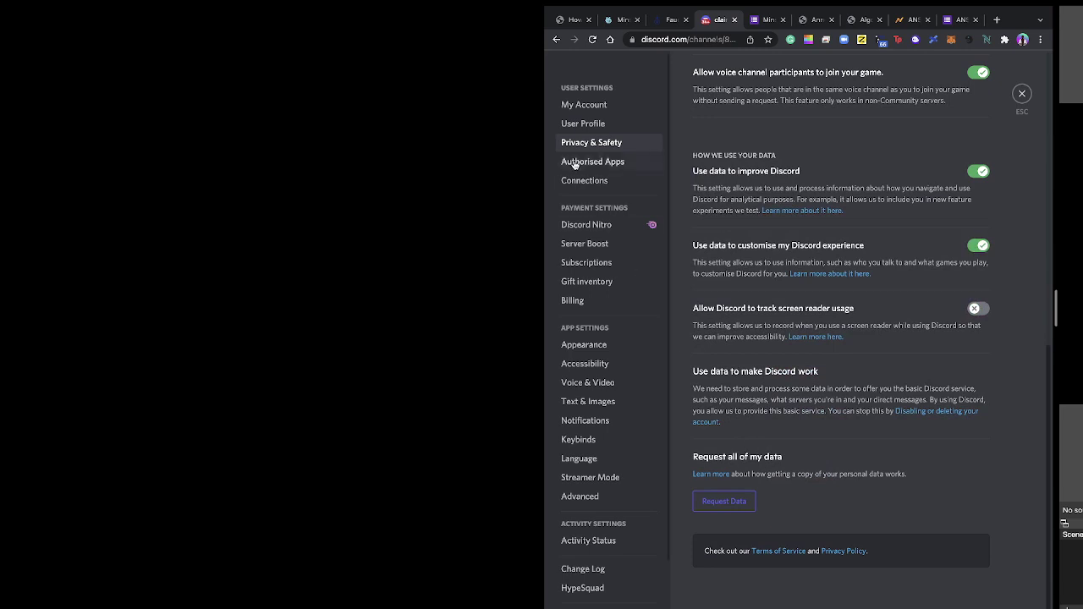
pyautogui.click(582, 125)
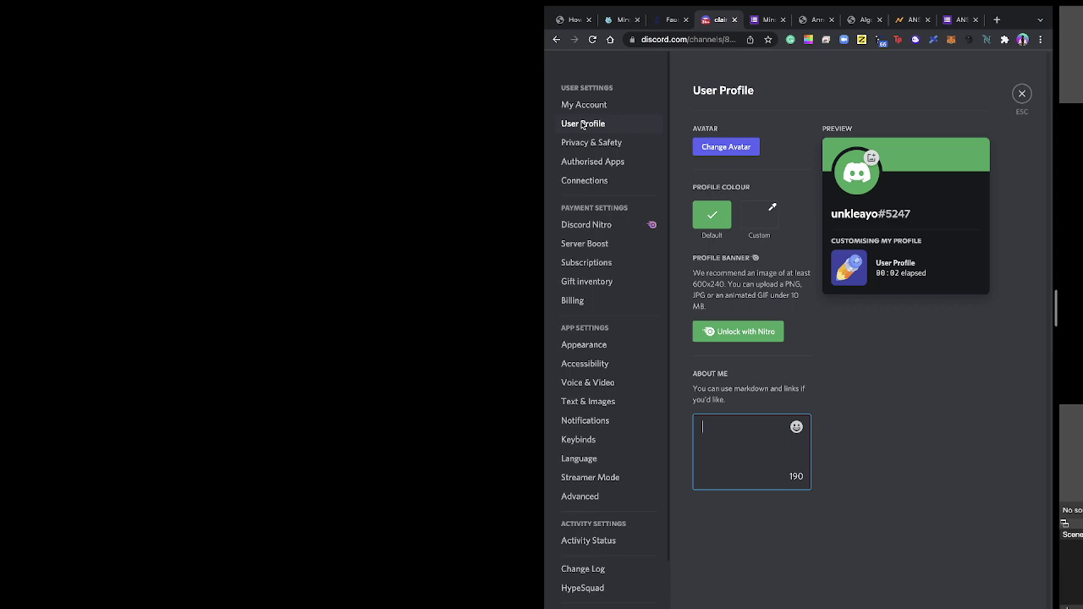
pyautogui.click(585, 145)
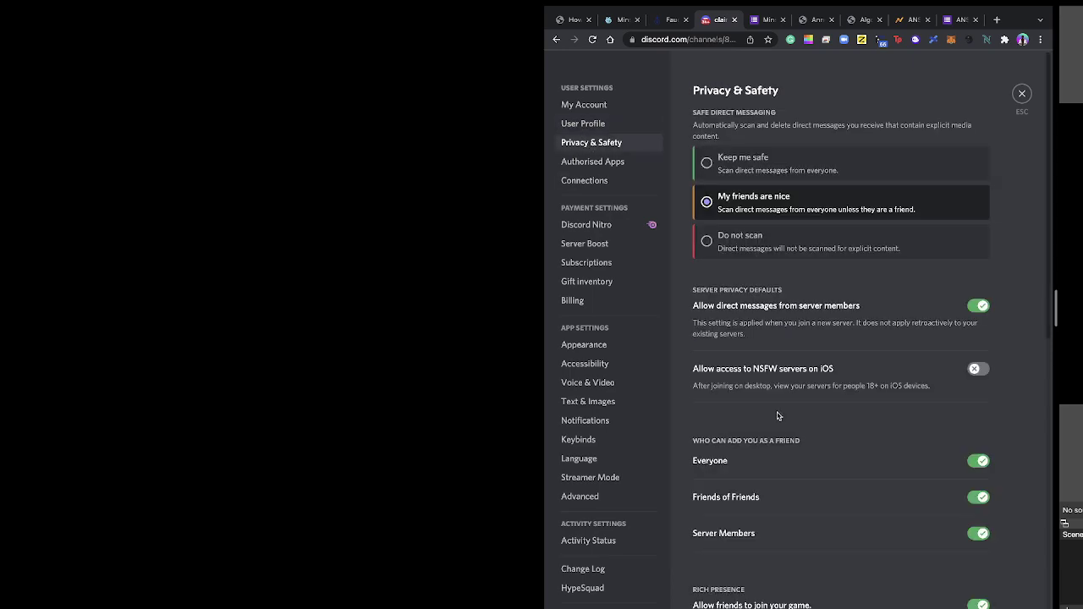
pyautogui.scroll(-5, 777, 415)
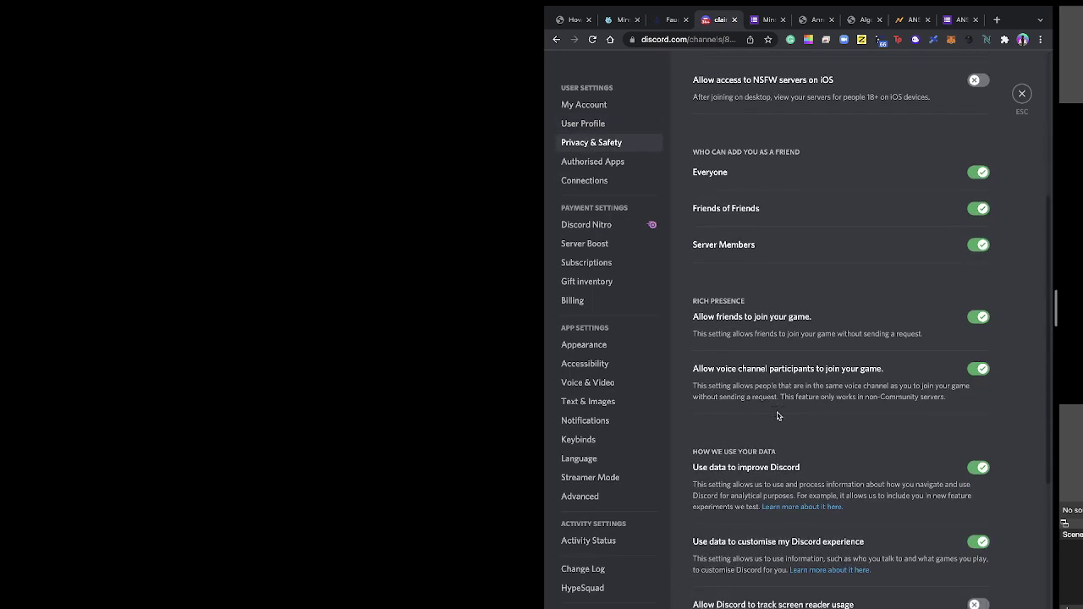
pyautogui.scroll(-4, 777, 415)
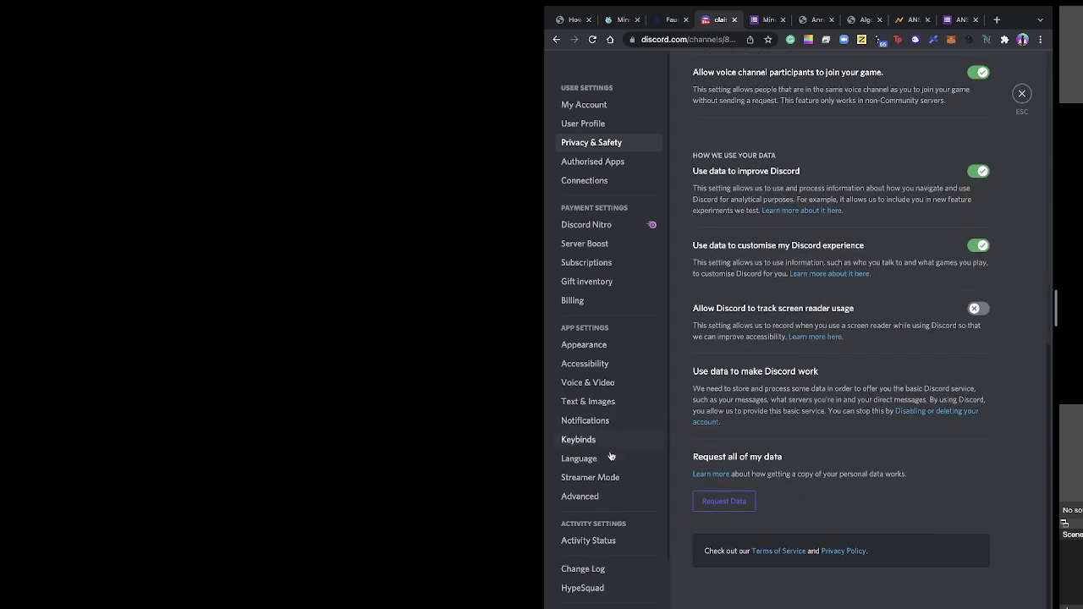
# Check the Developer Mode option in the Advanced settings, view My Account, and close the user settings
pyautogui.click(588, 496)
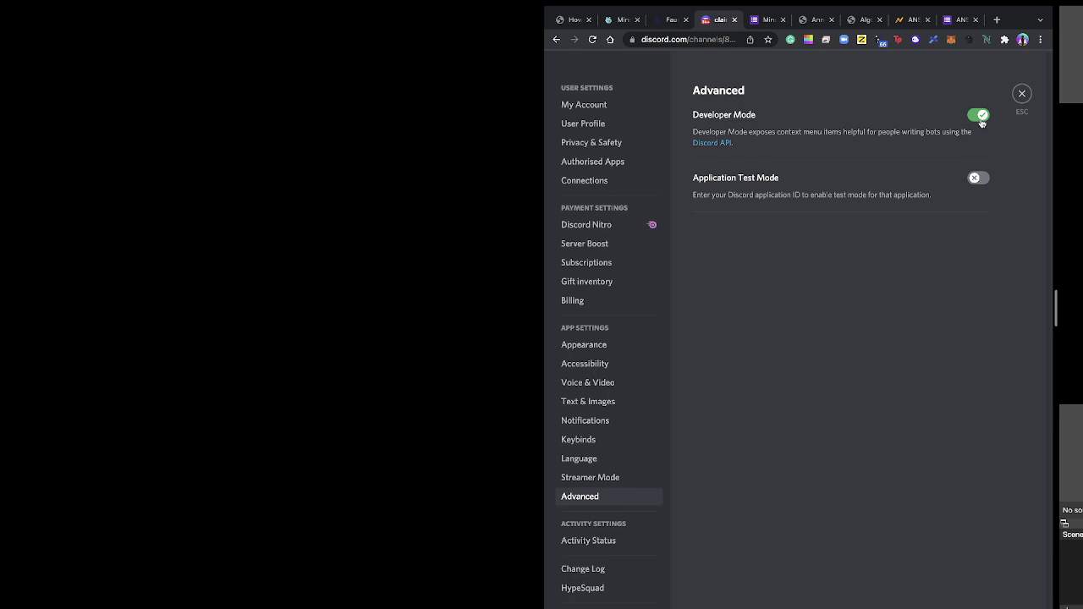
pyautogui.click(605, 105)
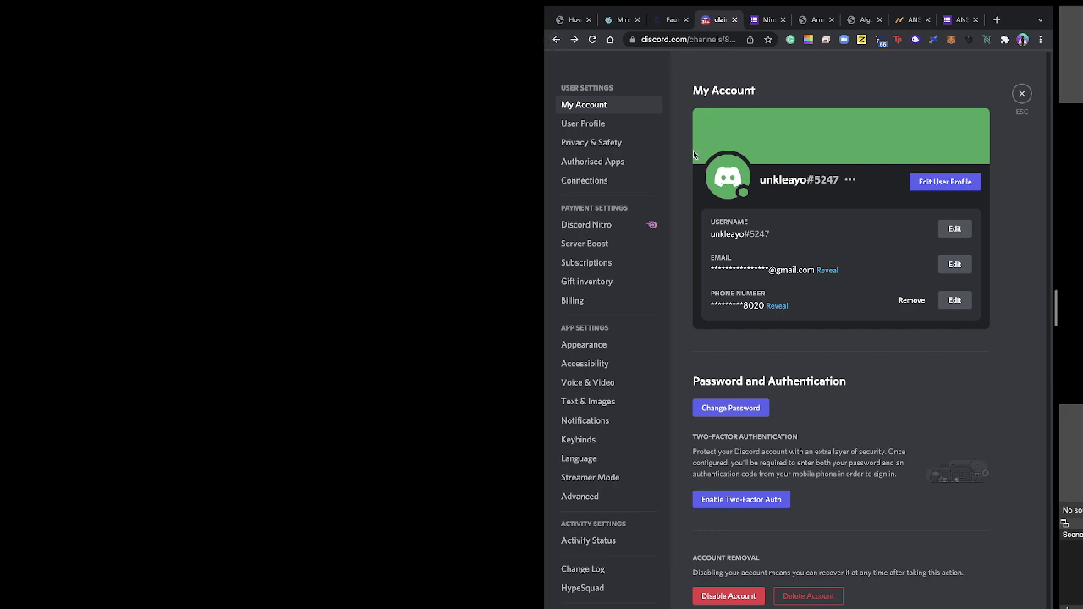
pyautogui.click(1020, 95)
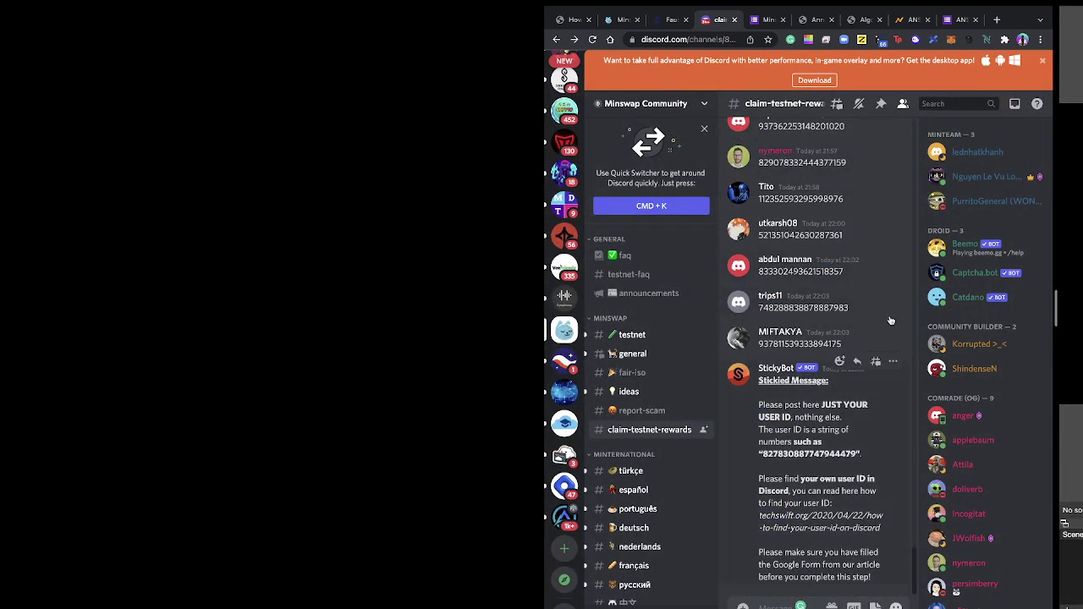
pyautogui.click(902, 103)
pyautogui.click(903, 103)
pyautogui.click(634, 606)
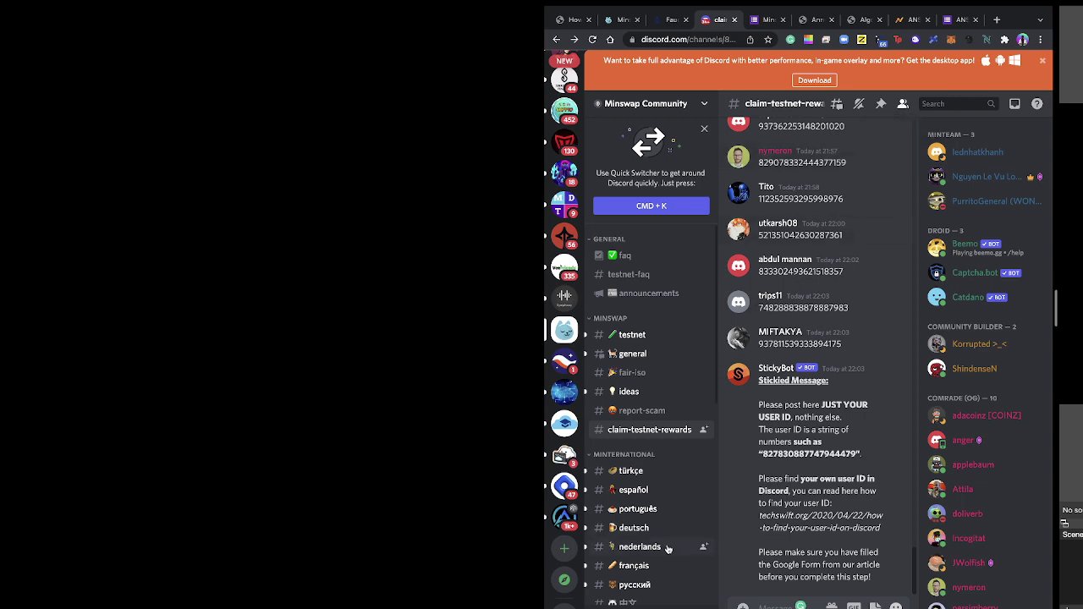
pyautogui.click(610, 606)
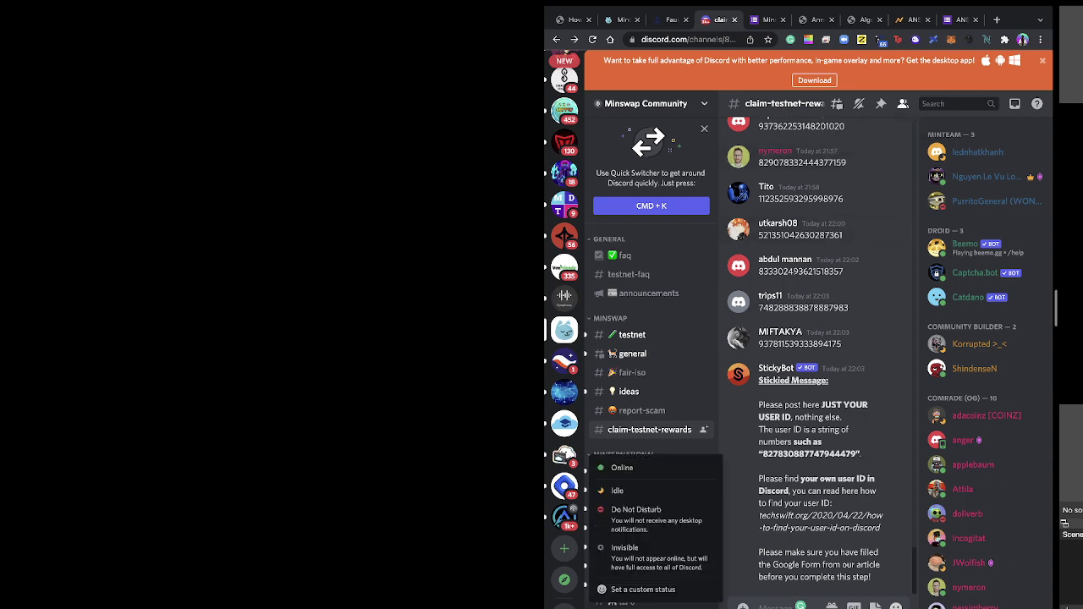
pyautogui.press('Escape')
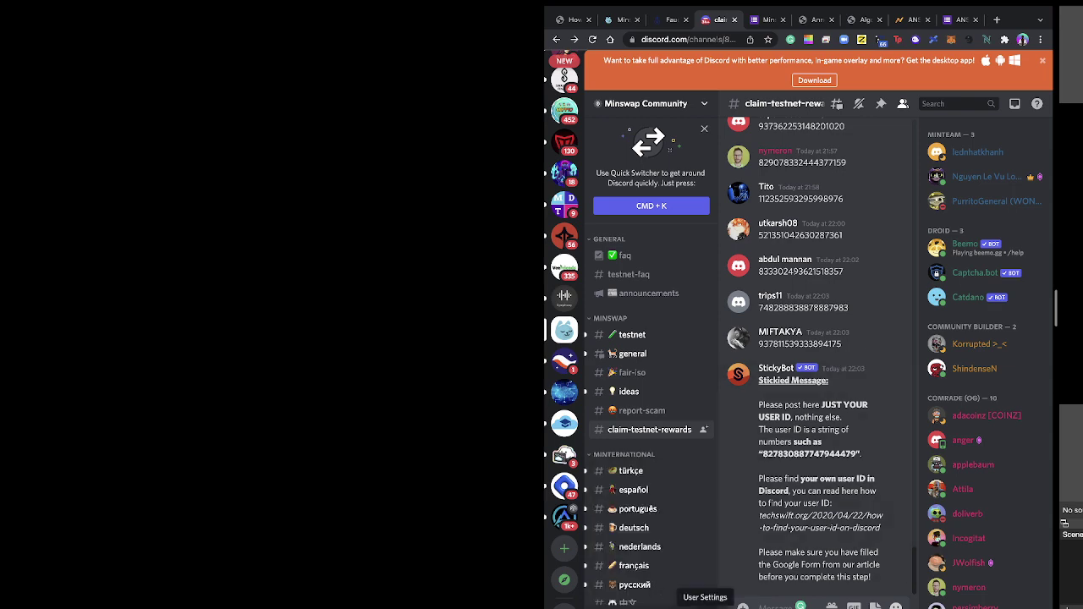
# Reopen the Discord user settings, view the User Profile and My Account pages, and return to the claim-testnet-rewards channel
pyautogui.click(705, 605)
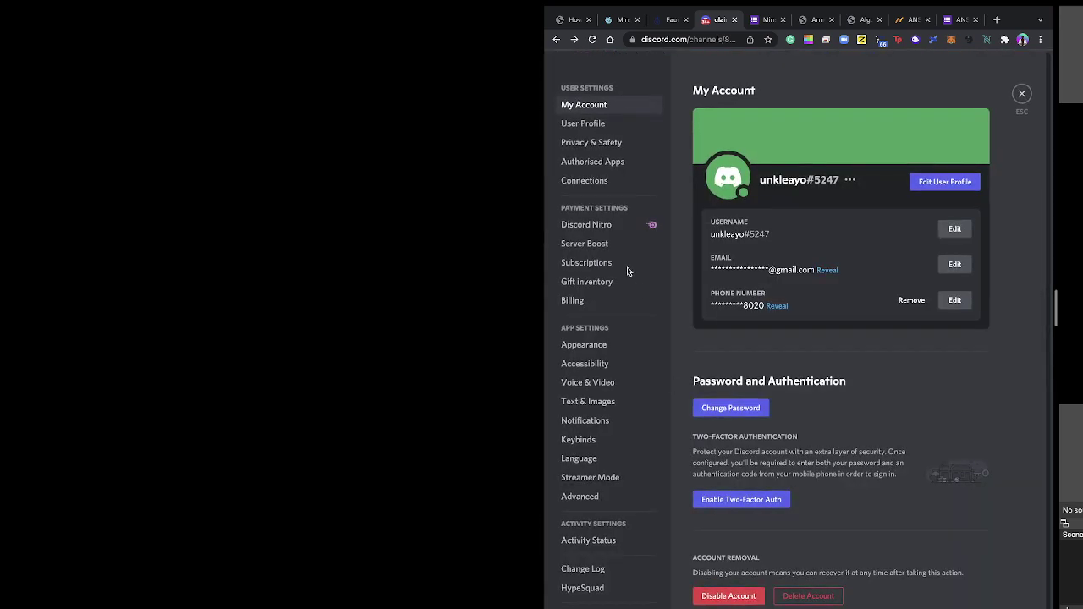
pyautogui.click(593, 125)
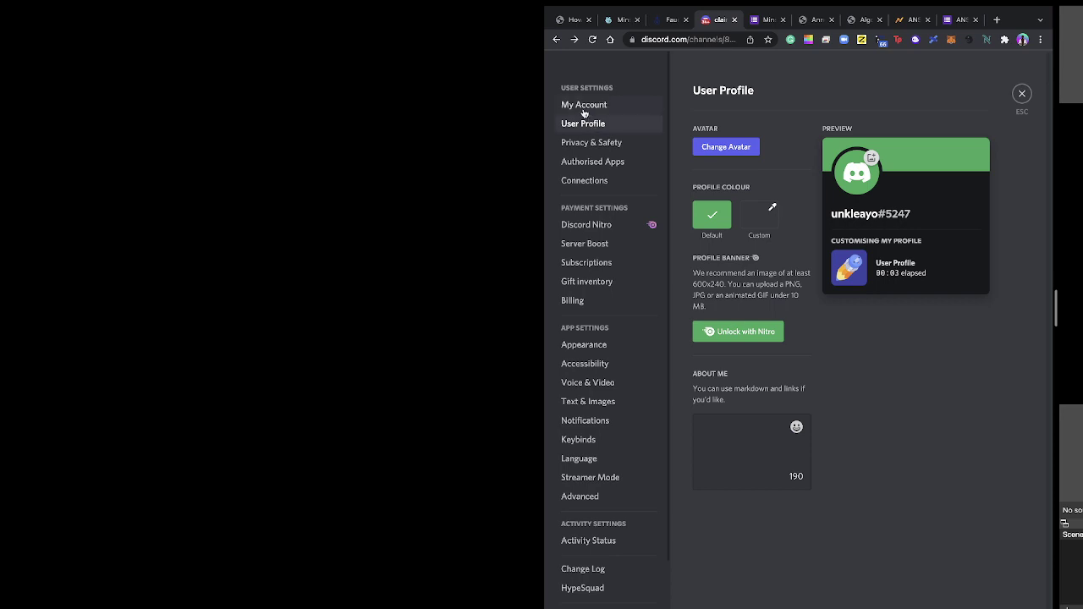
pyautogui.click(584, 110)
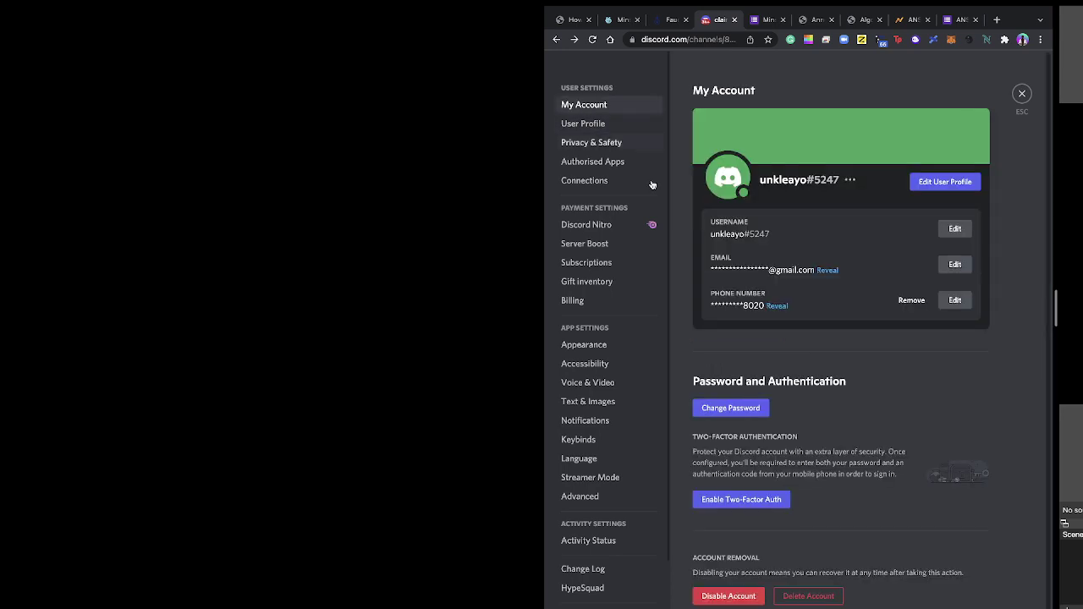
pyautogui.scroll(-1, 867, 488)
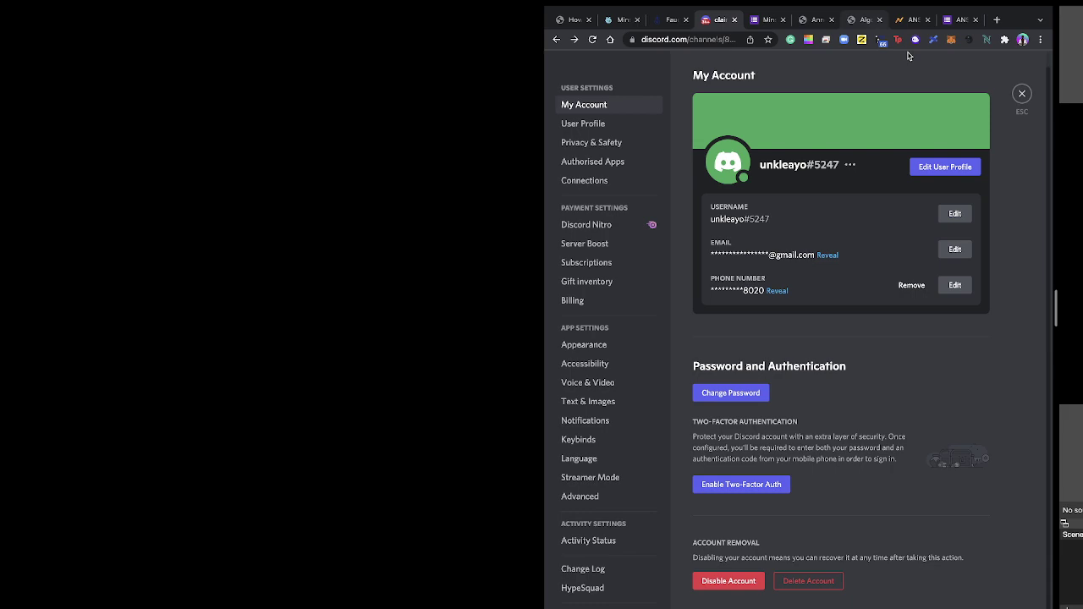
pyautogui.click(1023, 99)
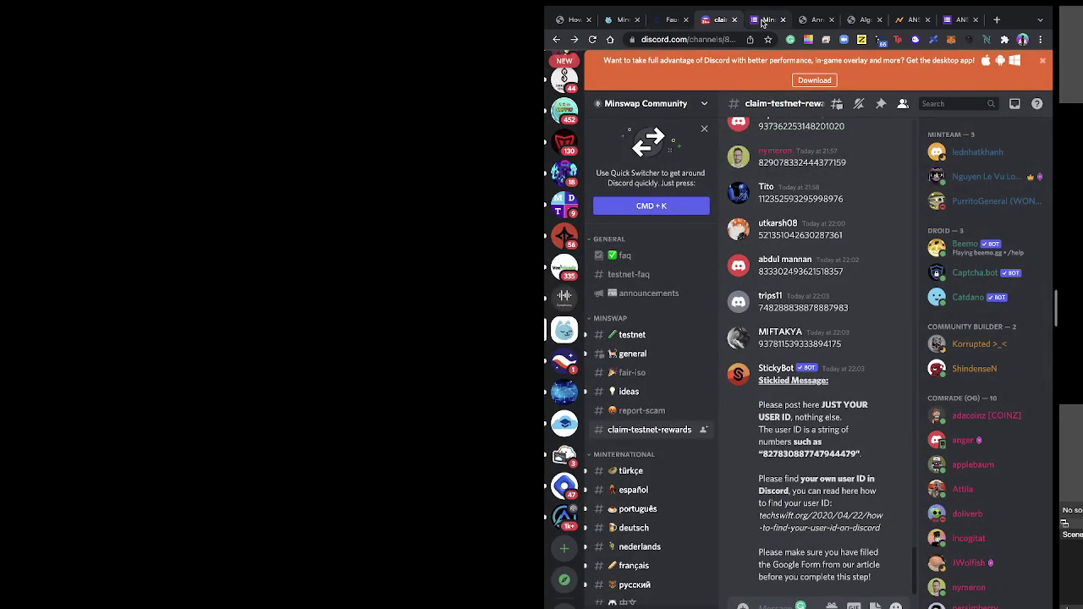
# Look through the Minswap Testnet Feedback form, from the rating questions down to the Discord user ID and wallet address fields
pyautogui.click(761, 20)
pyautogui.scroll(-3, 726, 368)
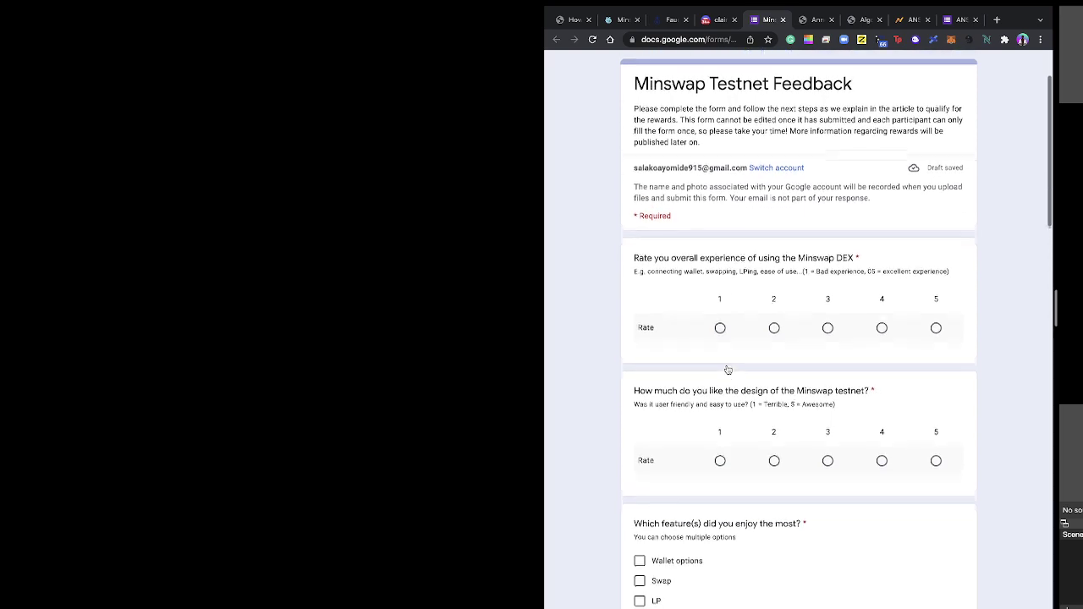
pyautogui.scroll(-5, 726, 368)
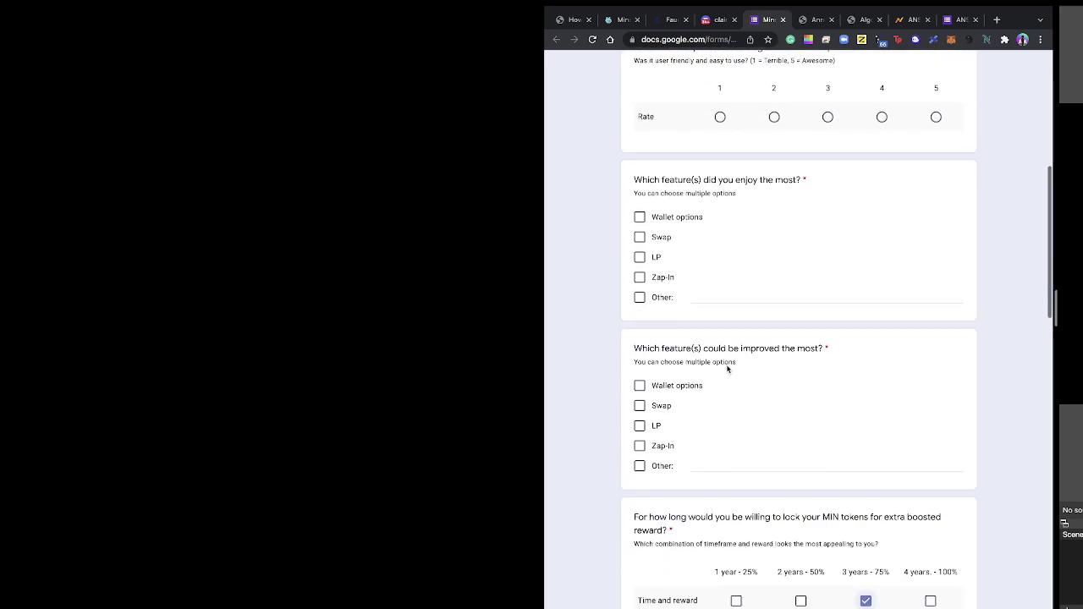
pyautogui.scroll(-10, 726, 368)
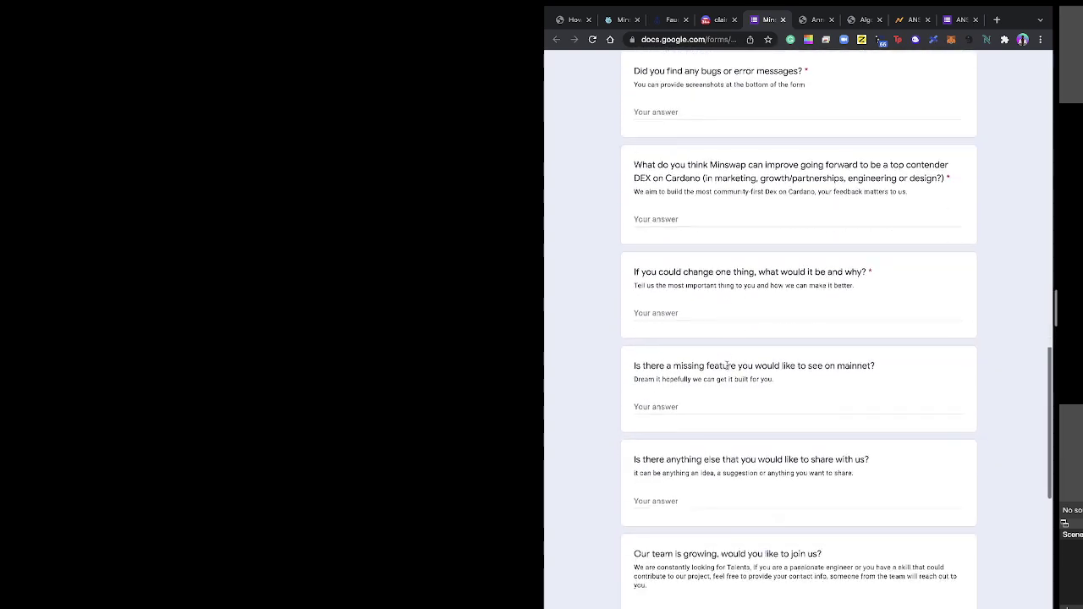
pyautogui.scroll(-4, 727, 369)
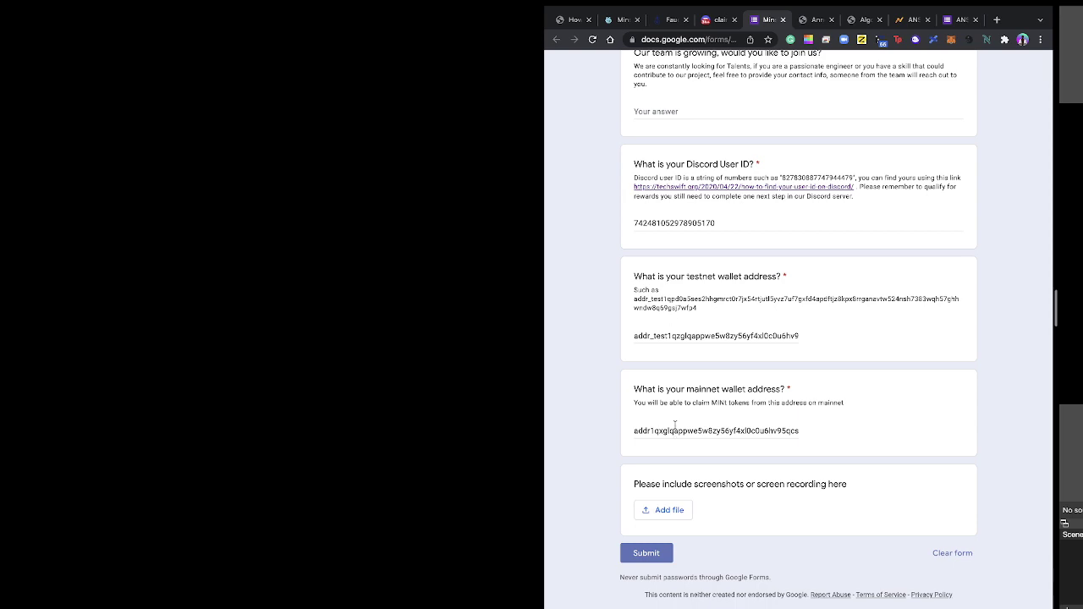
pyautogui.scroll(5, 670, 314)
pyautogui.scroll(5, 669, 314)
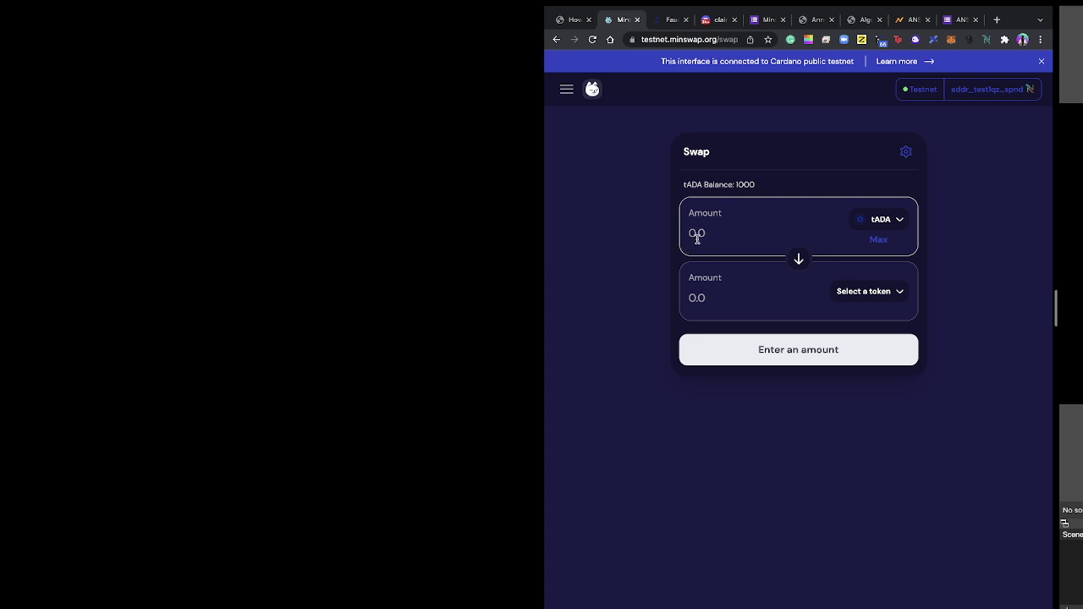
# Request a swap of 200 tADA for tMIN and enter the wallet password to sign the transaction
pyautogui.click(697, 236)
pyautogui.write('200')
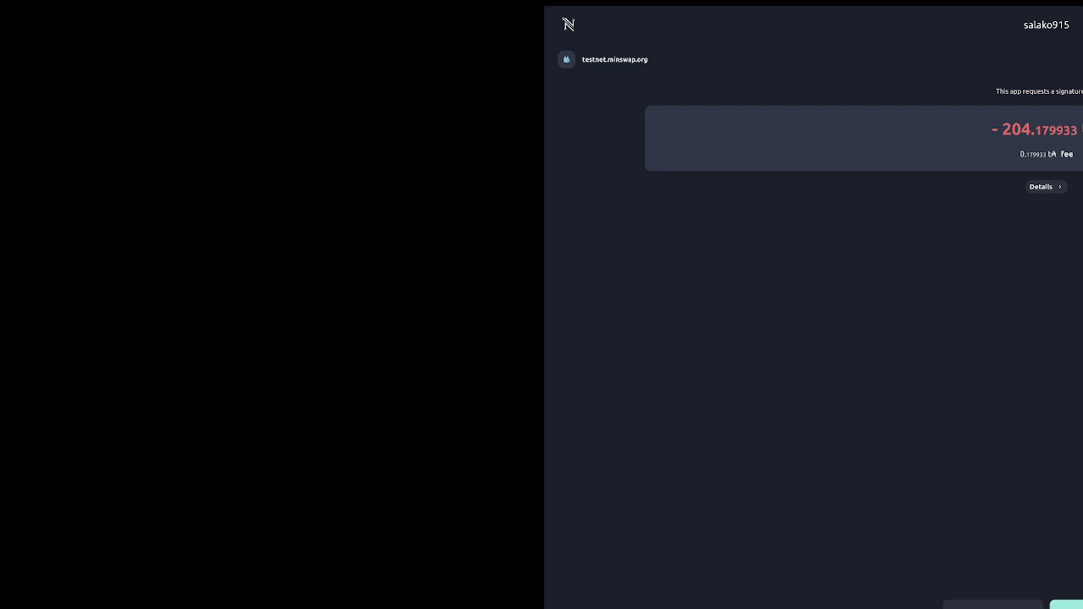
pyautogui.click(1066, 605)
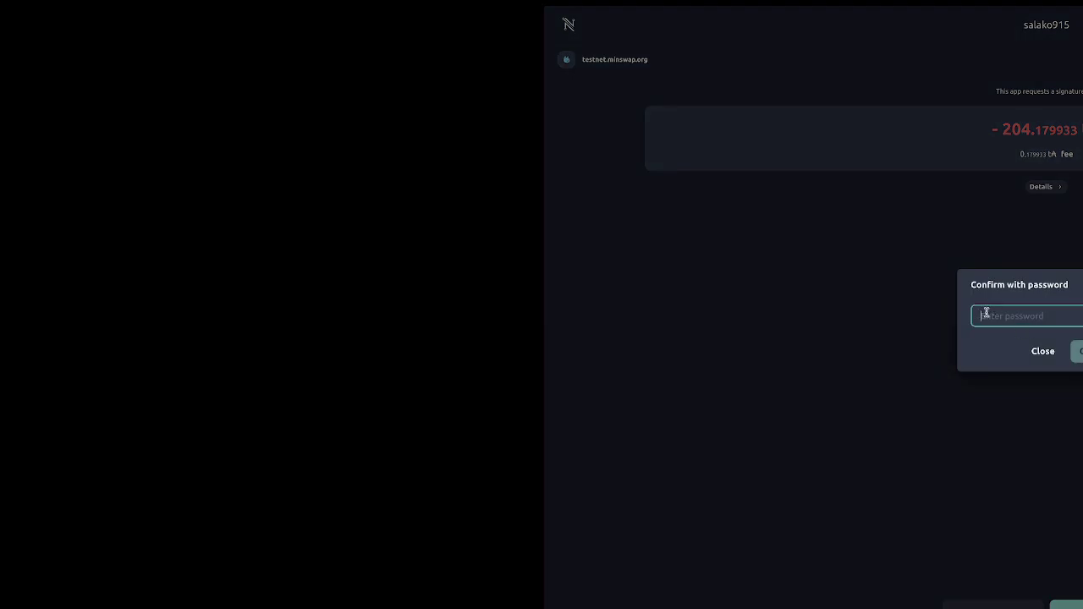
pyautogui.write('***********')
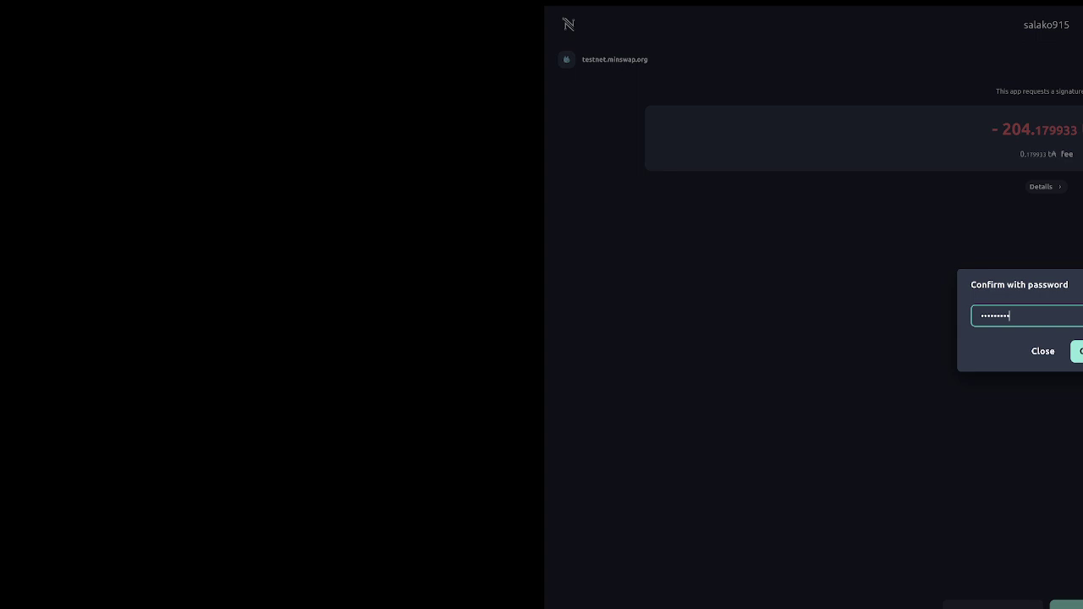
pyautogui.press('Return')
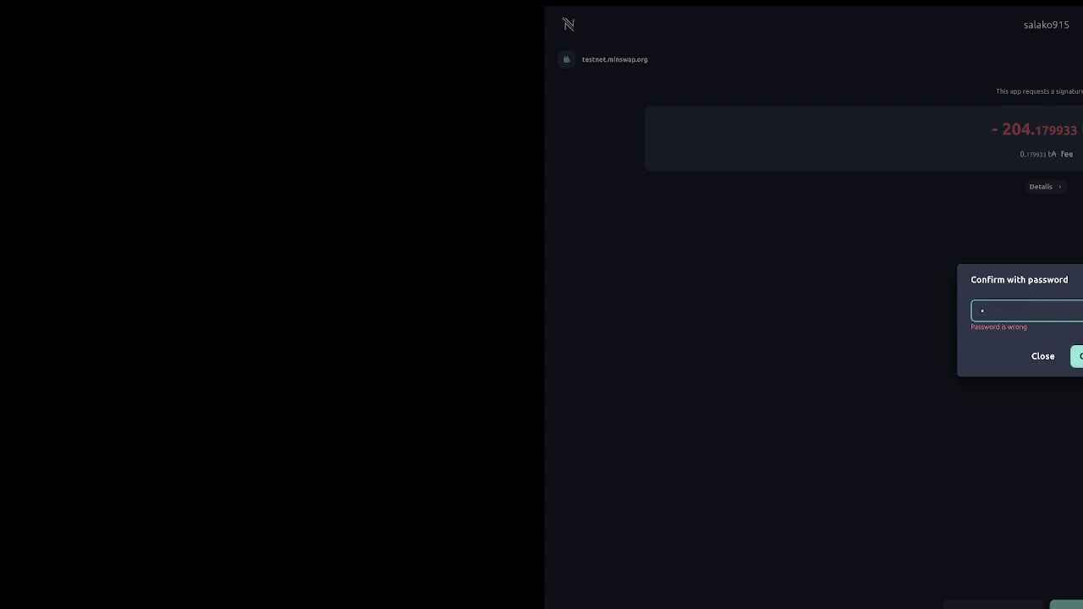
# Re-enter the wallet password to sign the 200 tADA swap and dismiss the transaction notification
pyautogui.write('*****')
pyautogui.press('BackSpace')
pyautogui.press('BackSpace')
pyautogui.press('BackSpace')
pyautogui.press('BackSpace')
pyautogui.press('BackSpace')
pyautogui.press('BackSpace')
pyautogui.write('*')
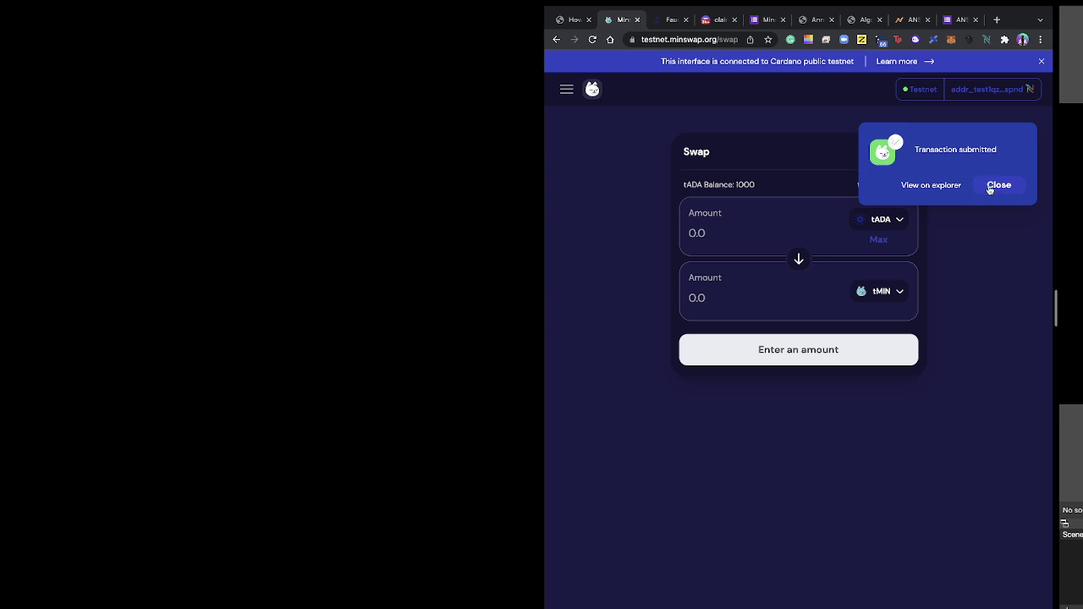
pyautogui.click(989, 188)
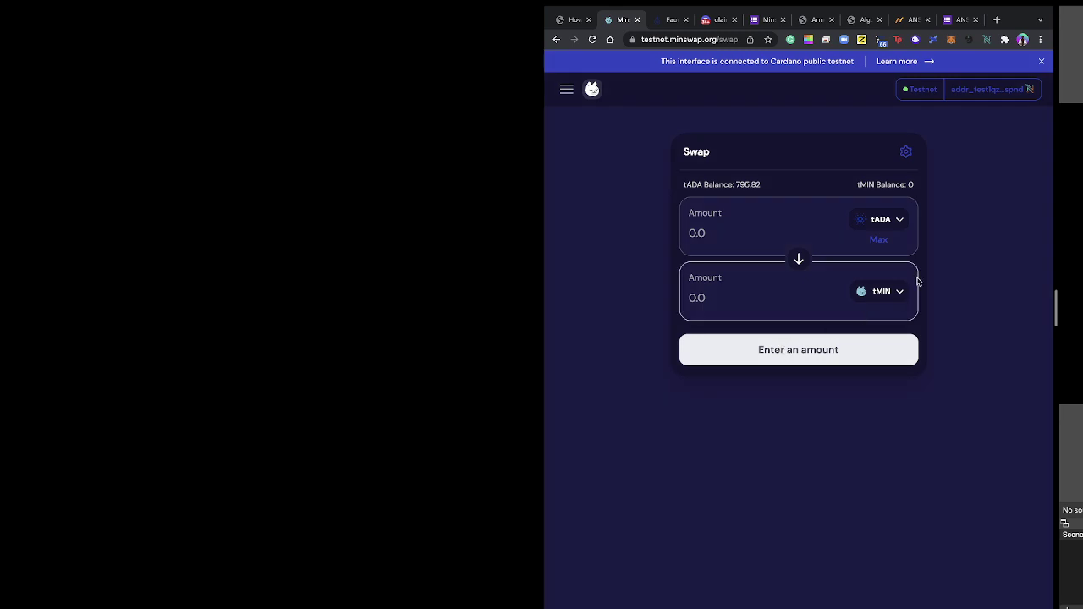
# Zap tADA into the LP-tADA-MINT pool through the Liquidity page, sign with the wallet password and dismiss the notification
pyautogui.click(797, 260)
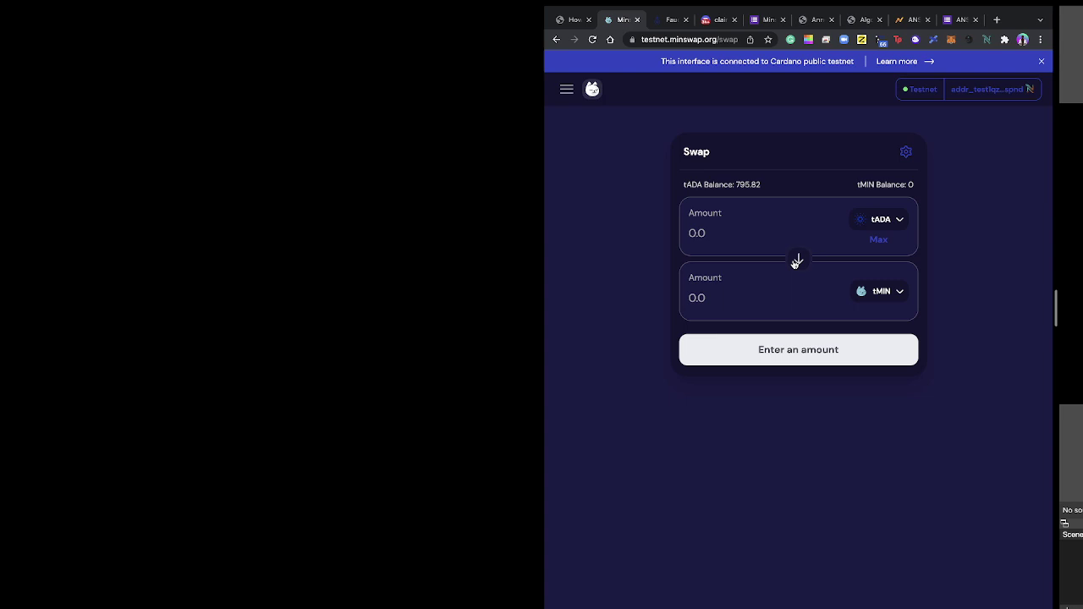
pyautogui.click(566, 90)
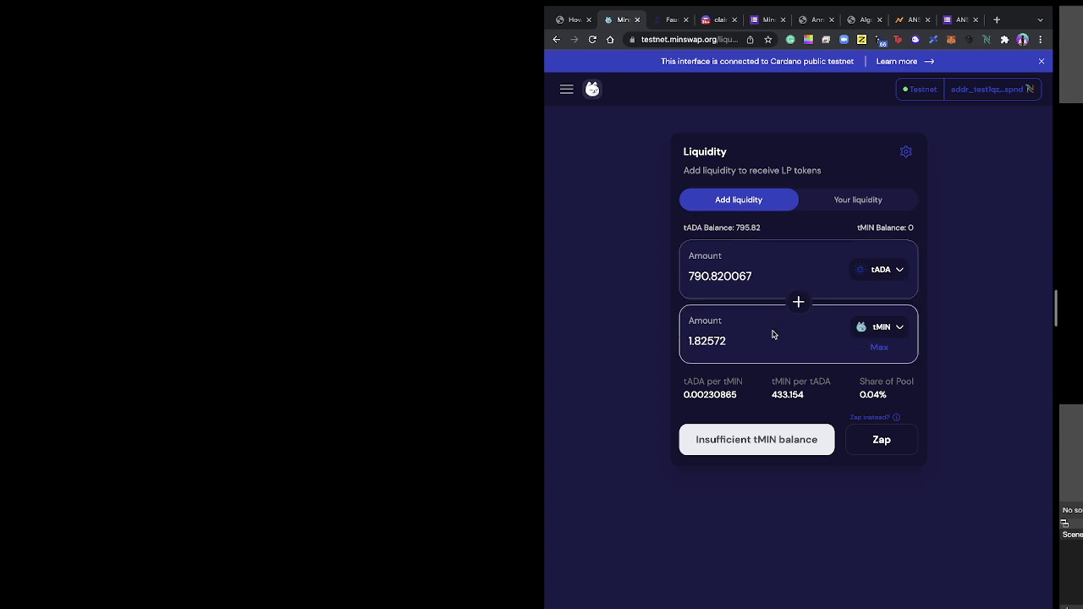
pyautogui.click(881, 447)
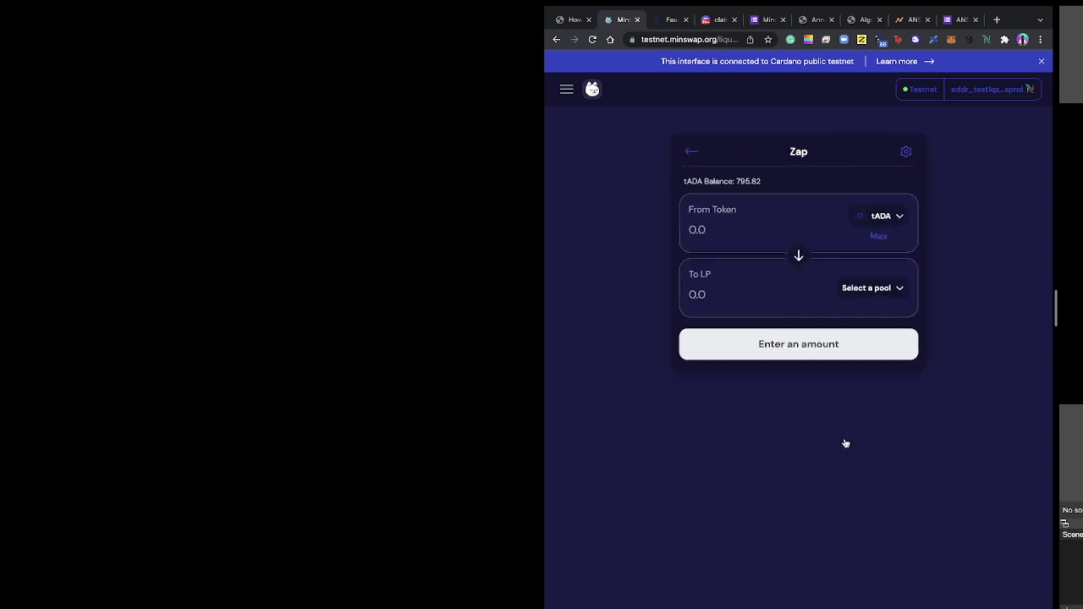
pyautogui.click(879, 236)
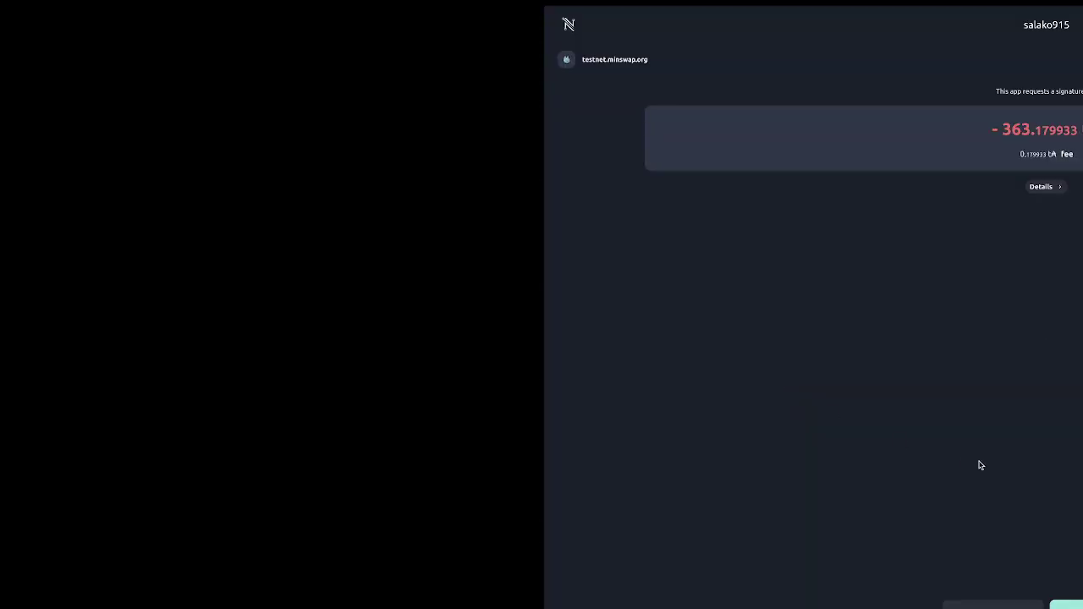
pyautogui.click(1066, 604)
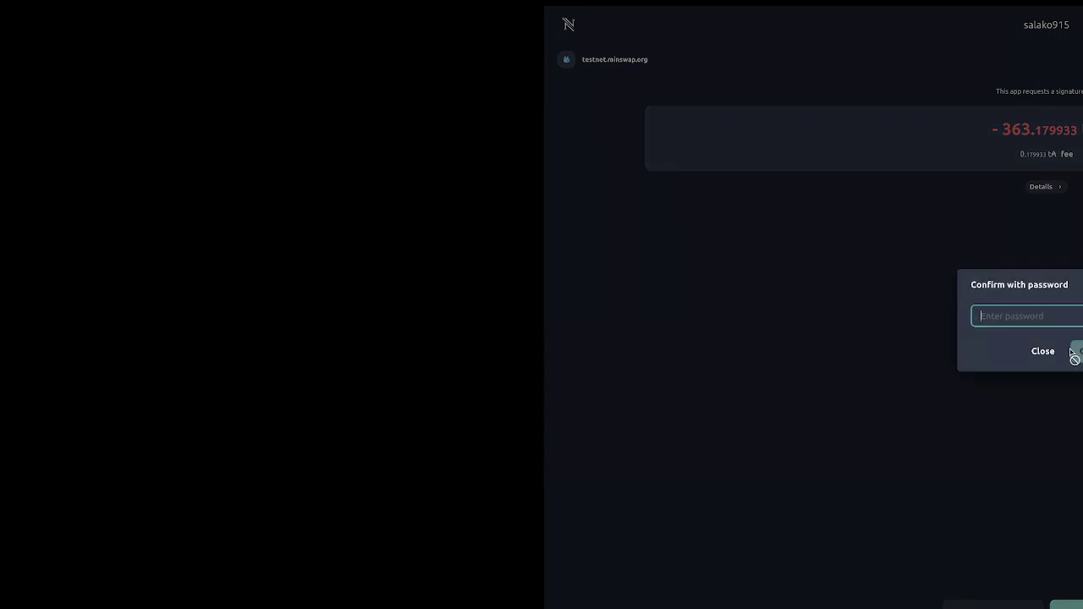
pyautogui.write('•')
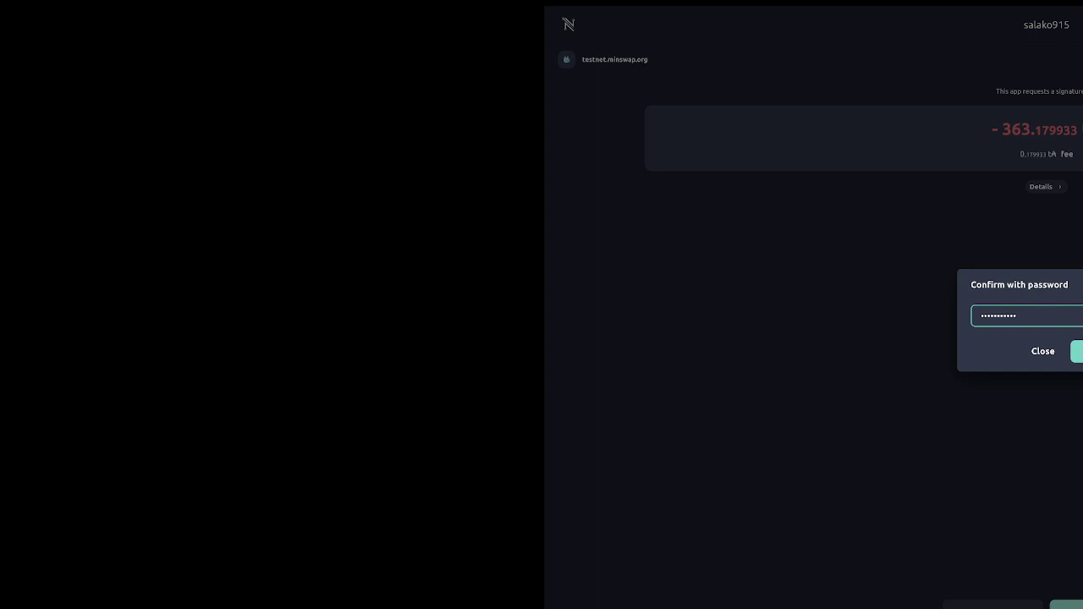
pyautogui.write('••••••••••')
pyautogui.click(1073, 351)
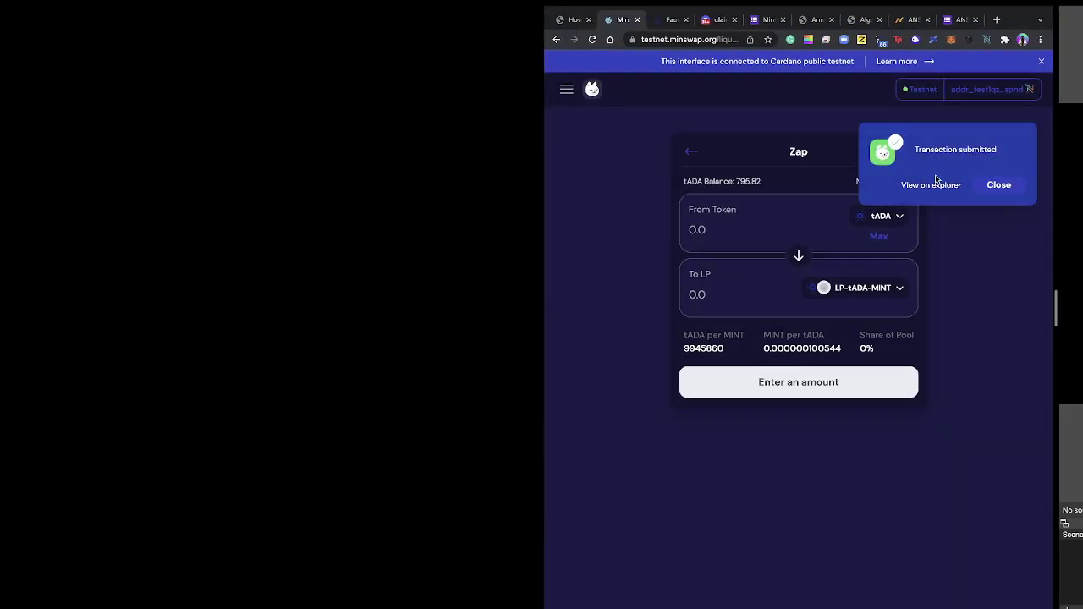
pyautogui.click(992, 185)
# View the Farm, Orders and Overview pages of the testnet site and open pool creation
pyautogui.click(696, 230)
pyautogui.click(602, 240)
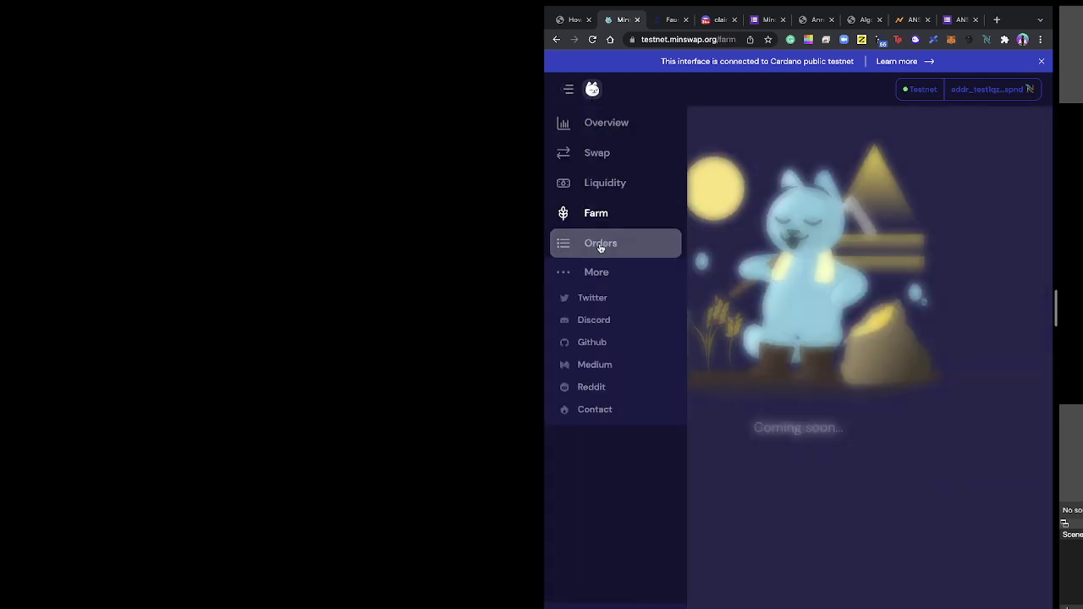
pyautogui.click(600, 245)
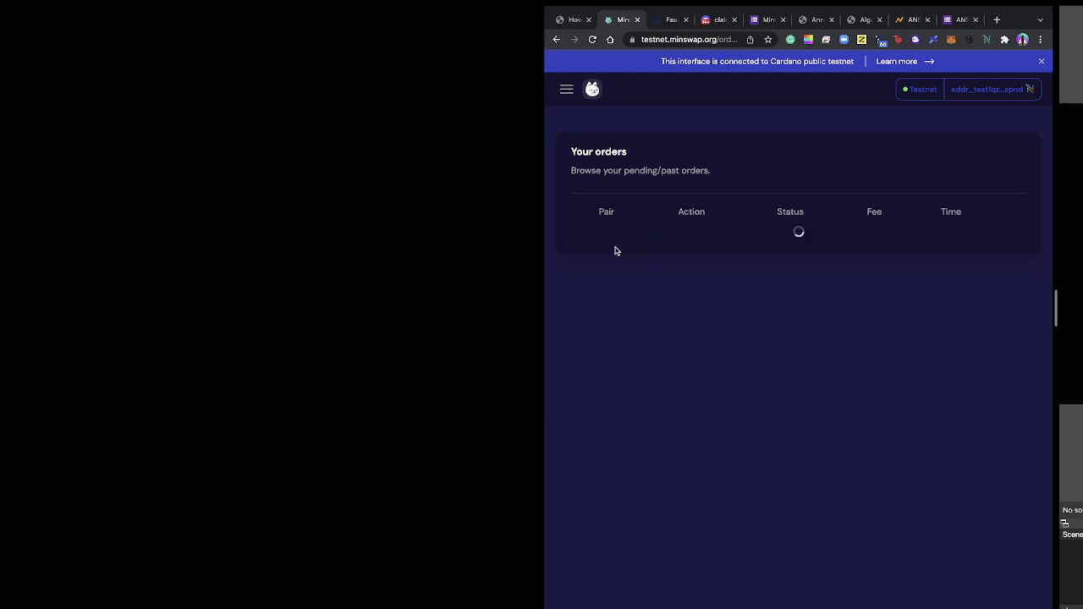
pyautogui.click(566, 89)
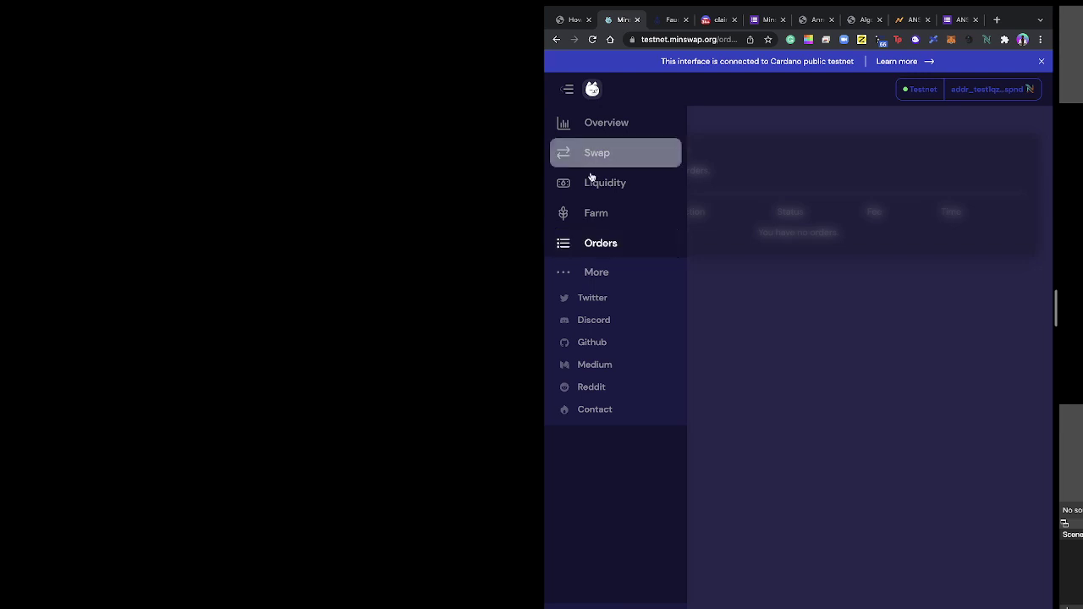
pyautogui.click(597, 132)
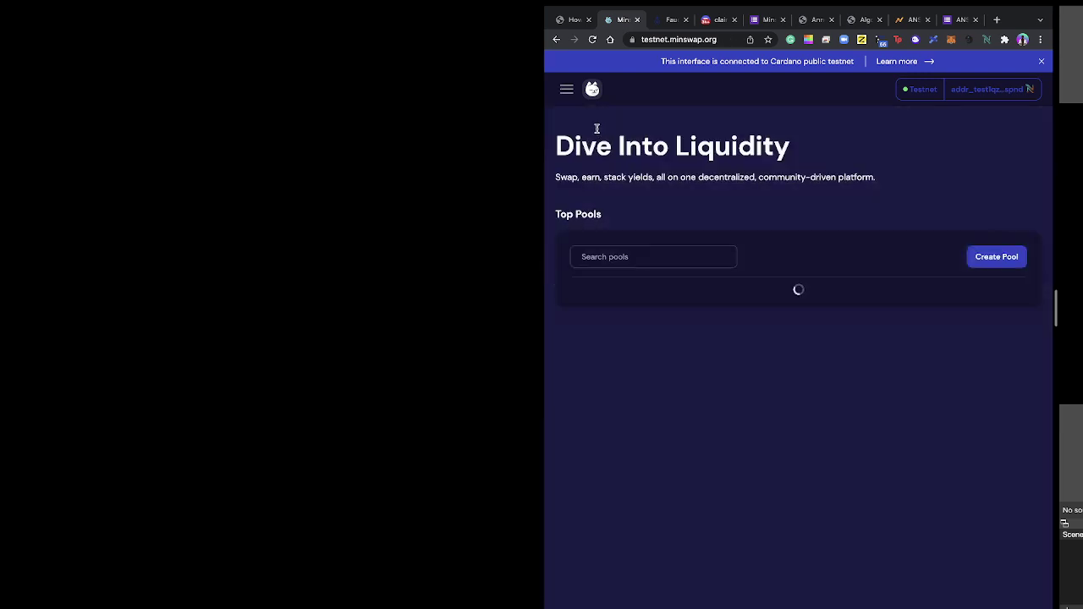
pyautogui.click(994, 258)
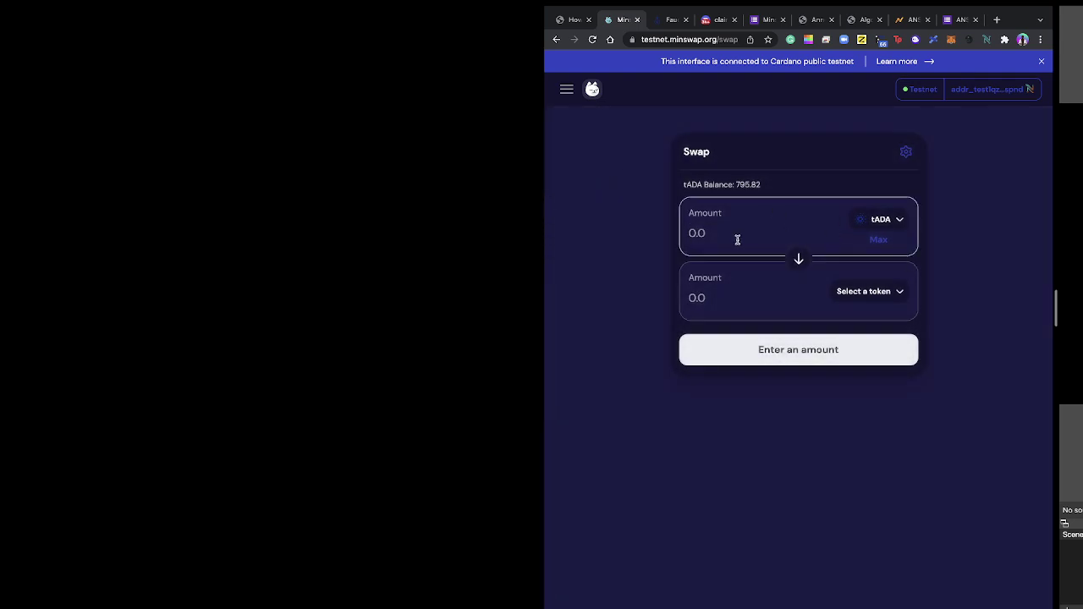
# Try to swap 200 tADA for tSUNDAE, signing the transaction with the wallet password
pyautogui.click(591, 40)
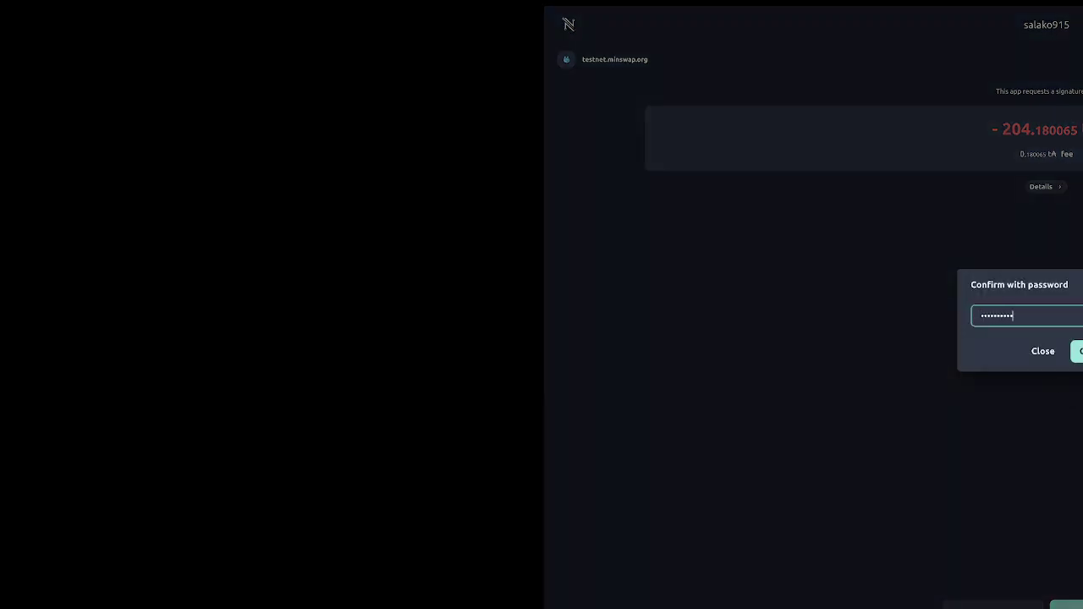
pyautogui.write('••••••••••')
pyautogui.press('Return')
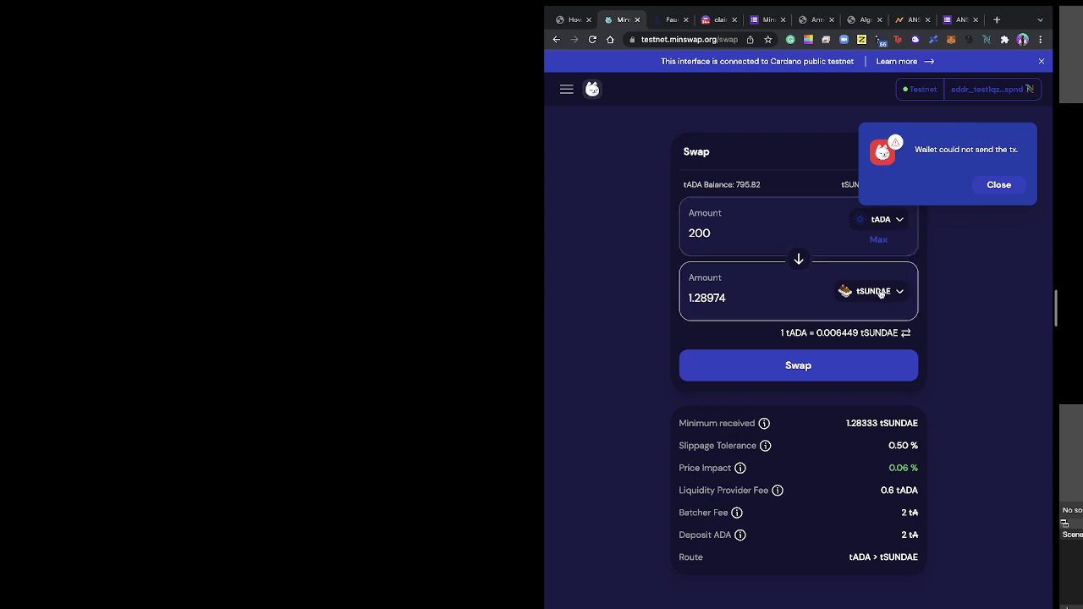
# Change the received token to tMIN and sign the 200 tADA swap with the wallet password
pyautogui.click(880, 293)
pyautogui.click(789, 348)
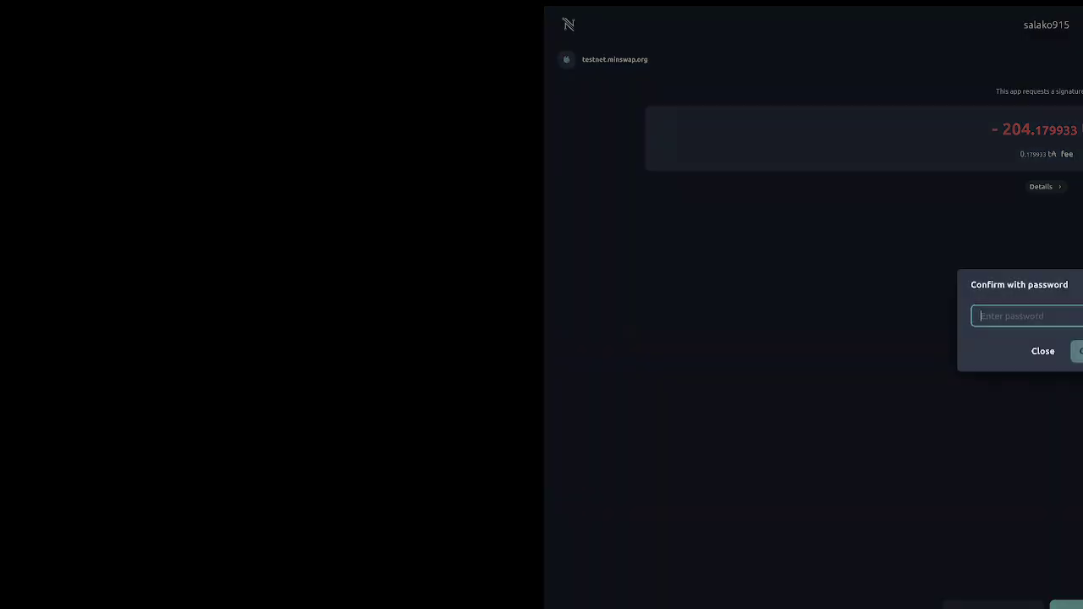
pyautogui.write('•')
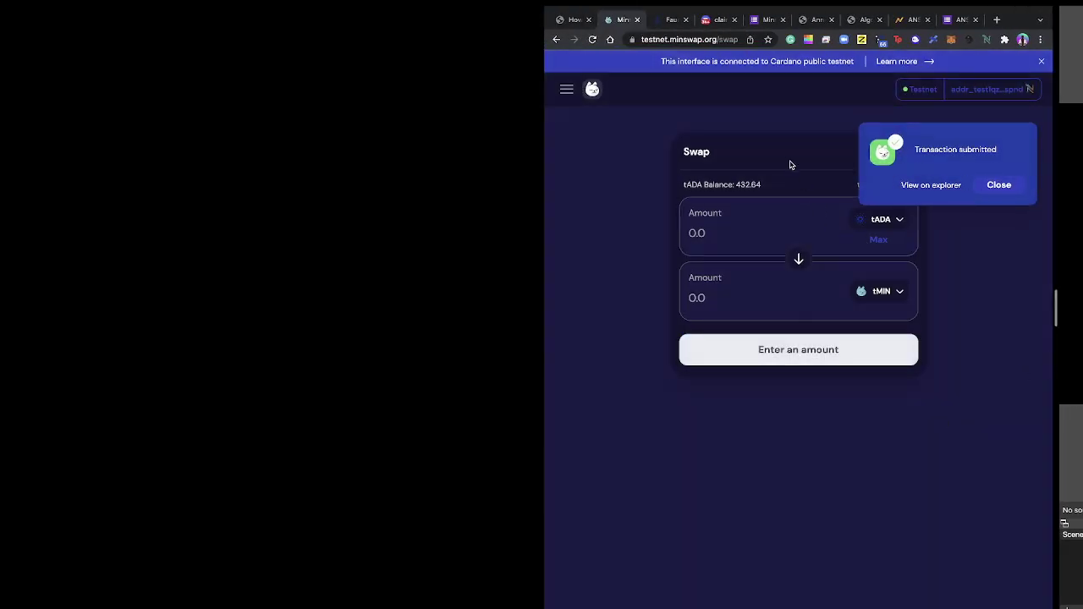
# Reverse the swap direction to tMIN for tADA, dismiss the notification and reload the page
pyautogui.click(799, 259)
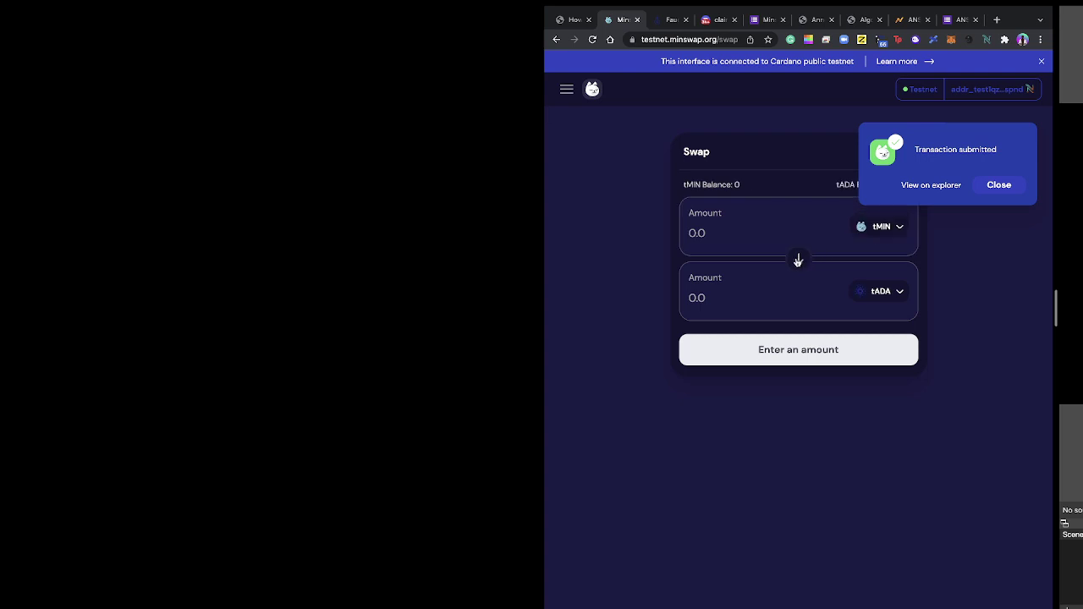
pyautogui.click(991, 187)
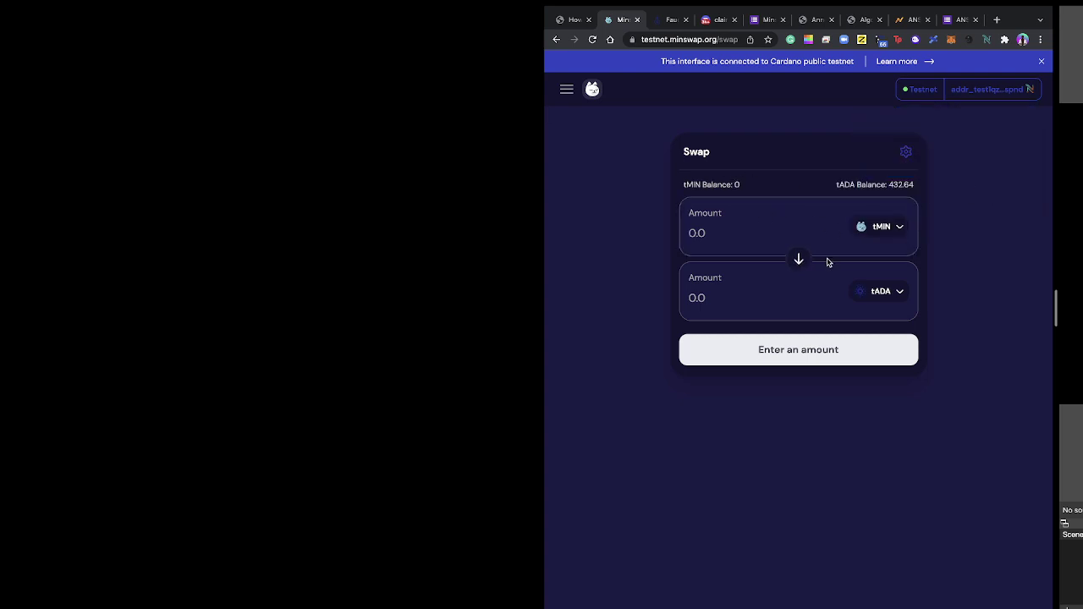
pyautogui.click(590, 41)
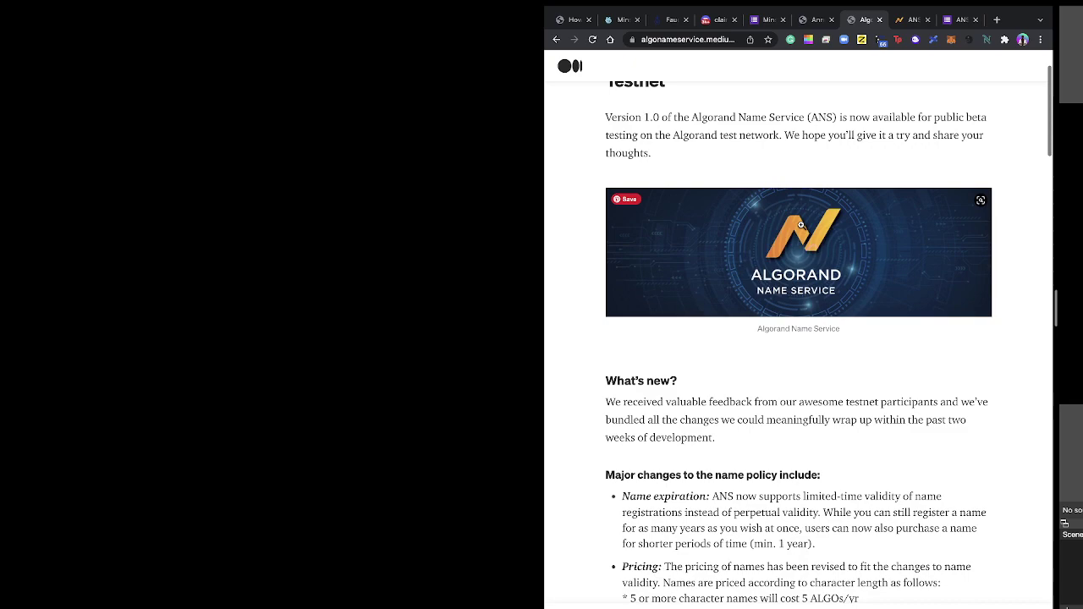
# Read the Algorand Name Service v1.0 testnet article, from the name policy changes to the mainnet launch section
pyautogui.scroll(-3, 800, 225)
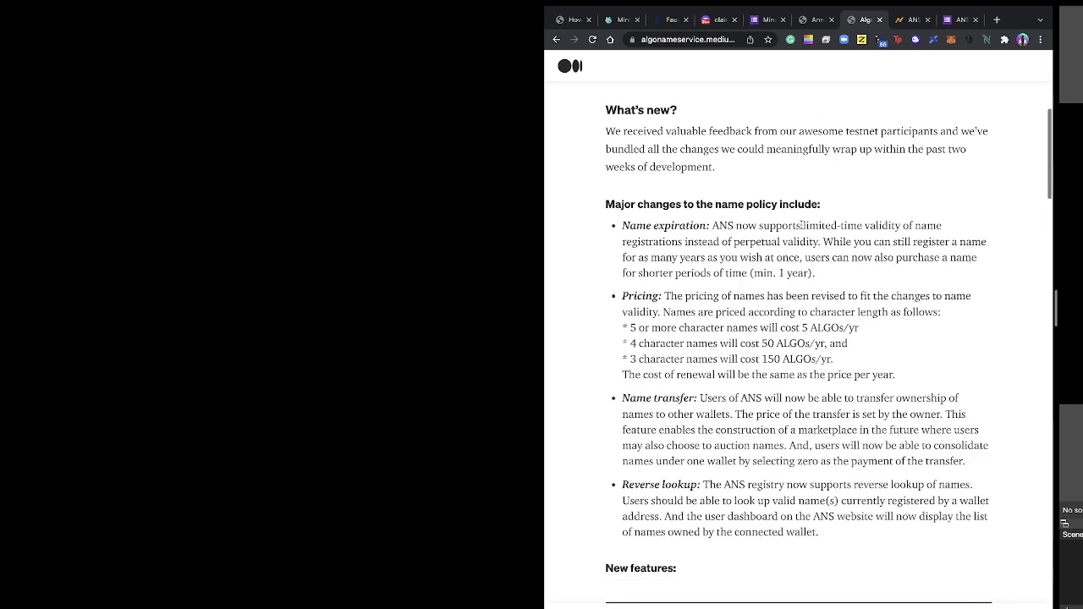
pyautogui.scroll(-5, 800, 225)
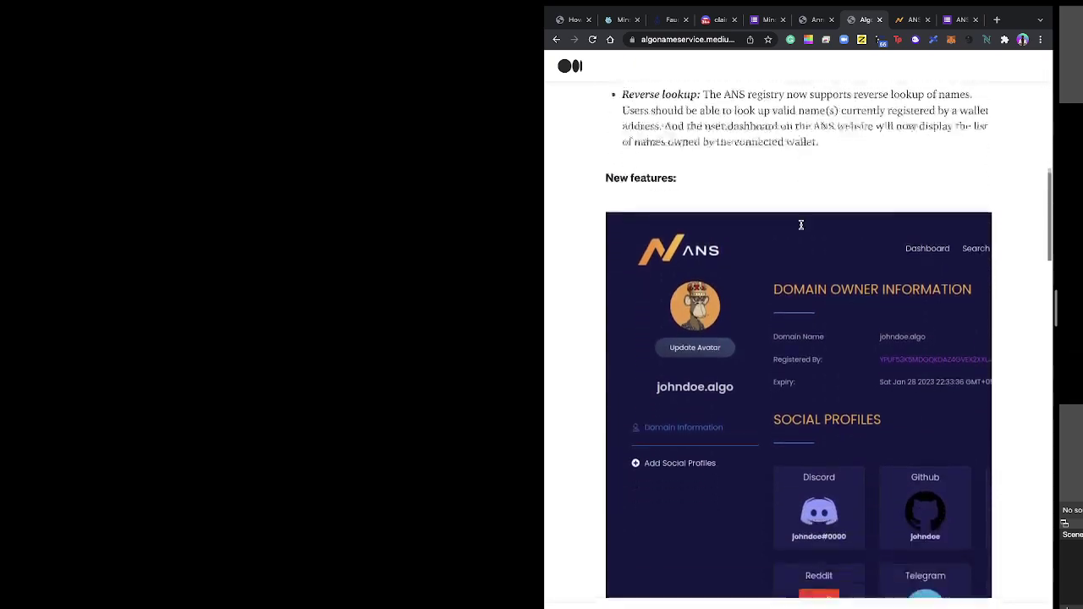
pyautogui.scroll(-12, 800, 225)
pyautogui.scroll(-5, 801, 229)
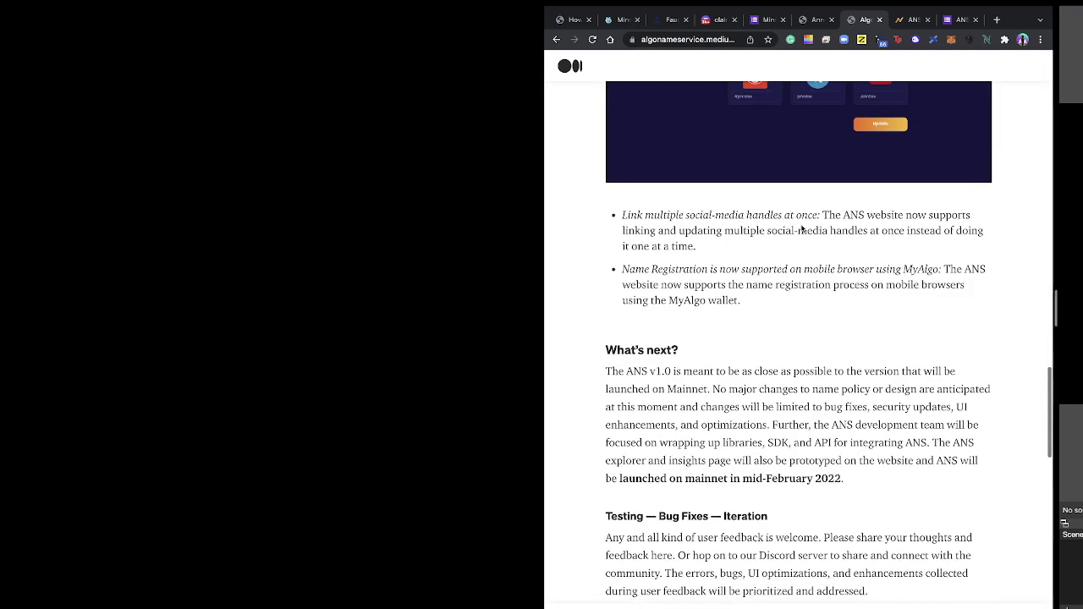
pyautogui.scroll(-4, 801, 224)
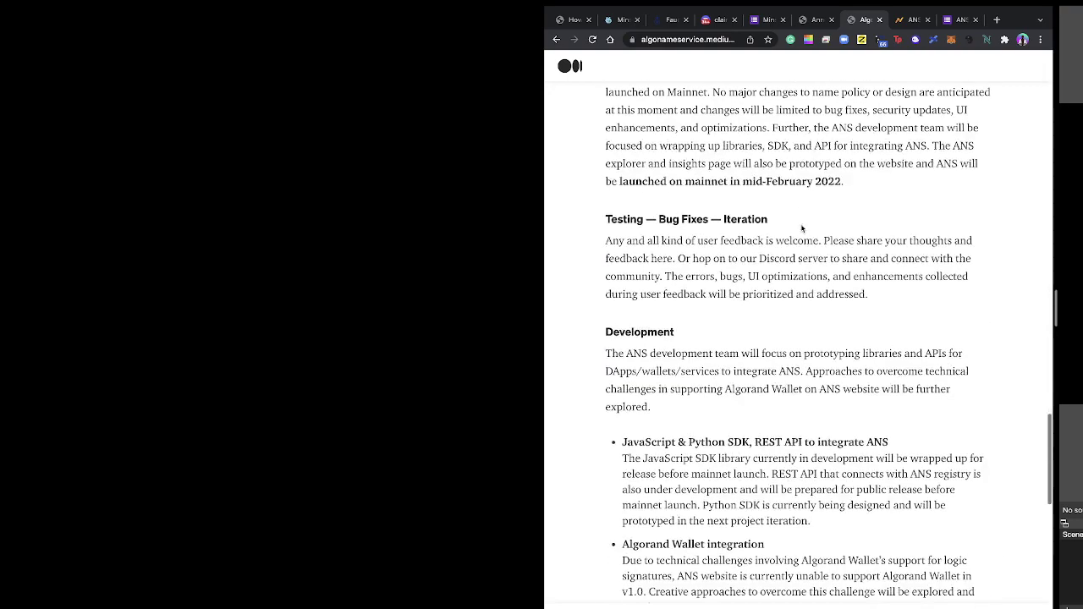
pyautogui.scroll(-3, 802, 224)
pyautogui.scroll(-1, 801, 223)
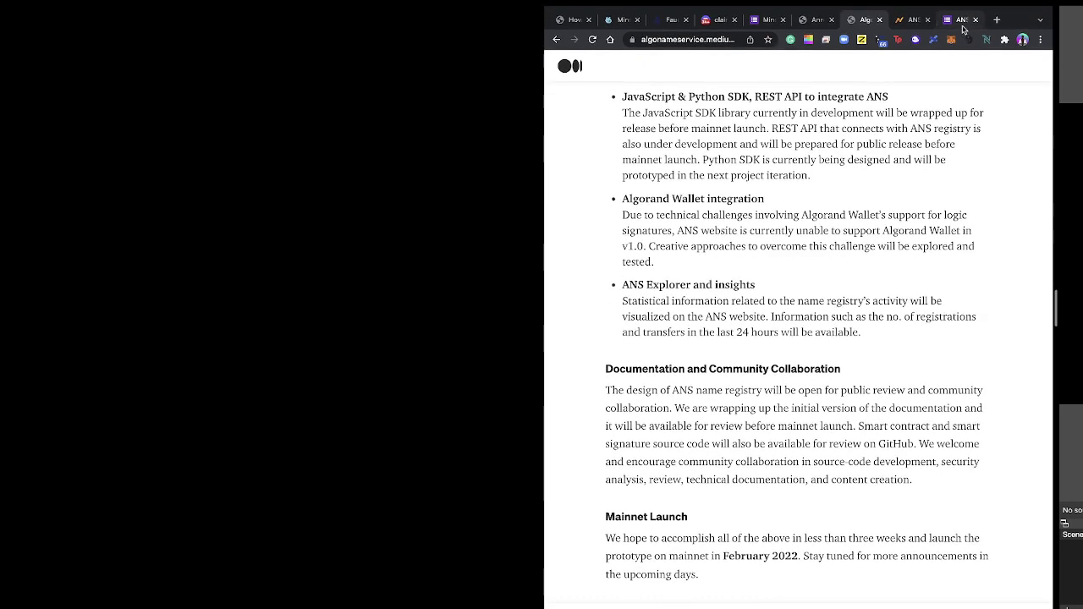
# Open the ANS Beta release feedback form and view its questions from the beginning
pyautogui.click(960, 19)
pyautogui.scroll(5, 868, 229)
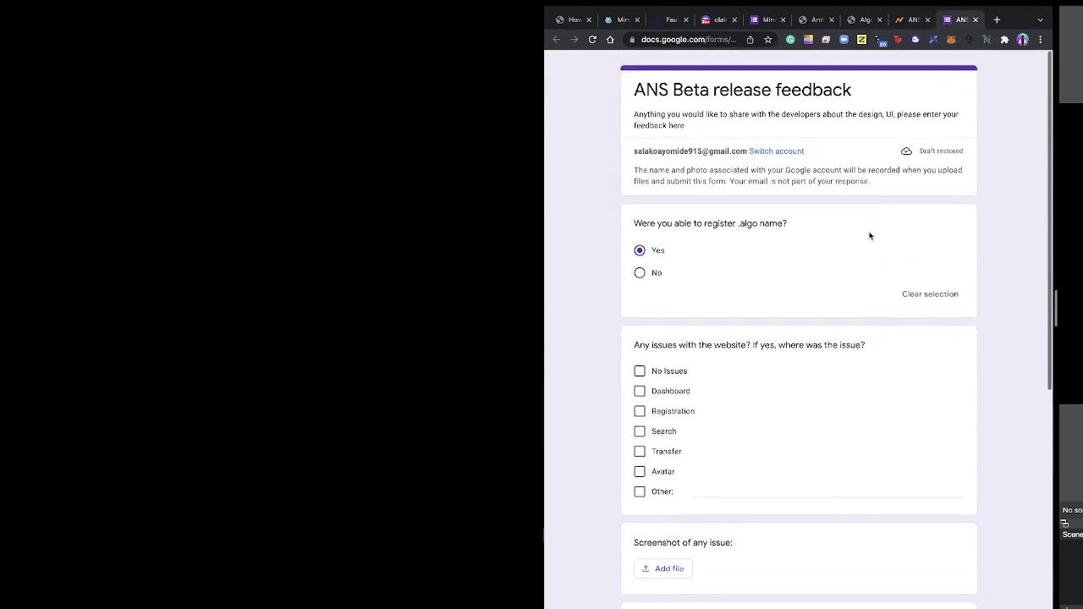